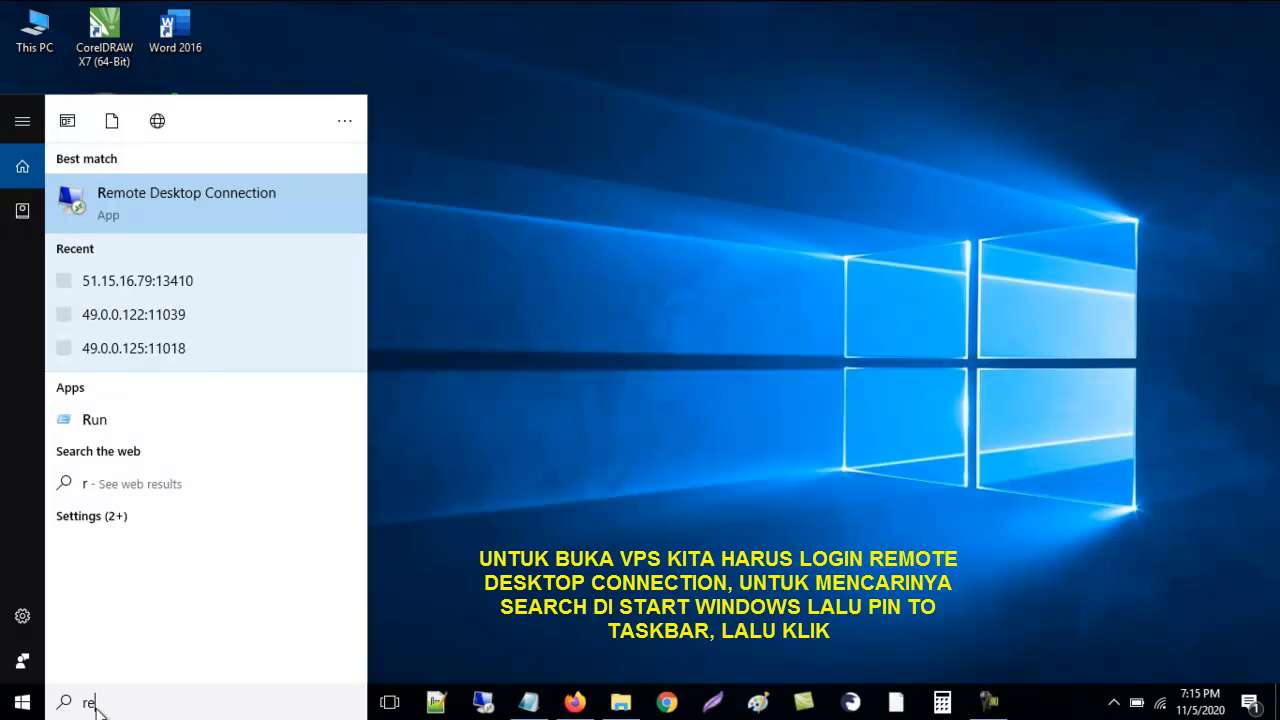
Pin Remote Desktop Connection to the taskbar and launch it.
right_click(244, 217)
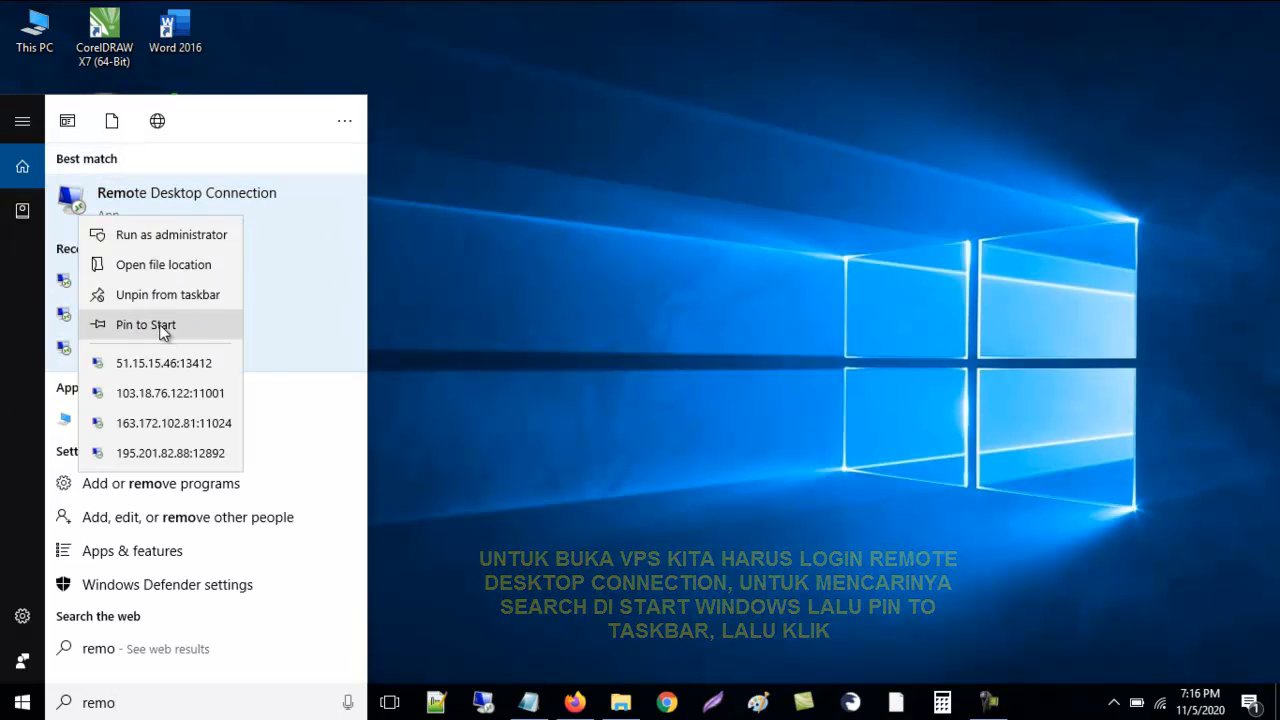
click(483, 701)
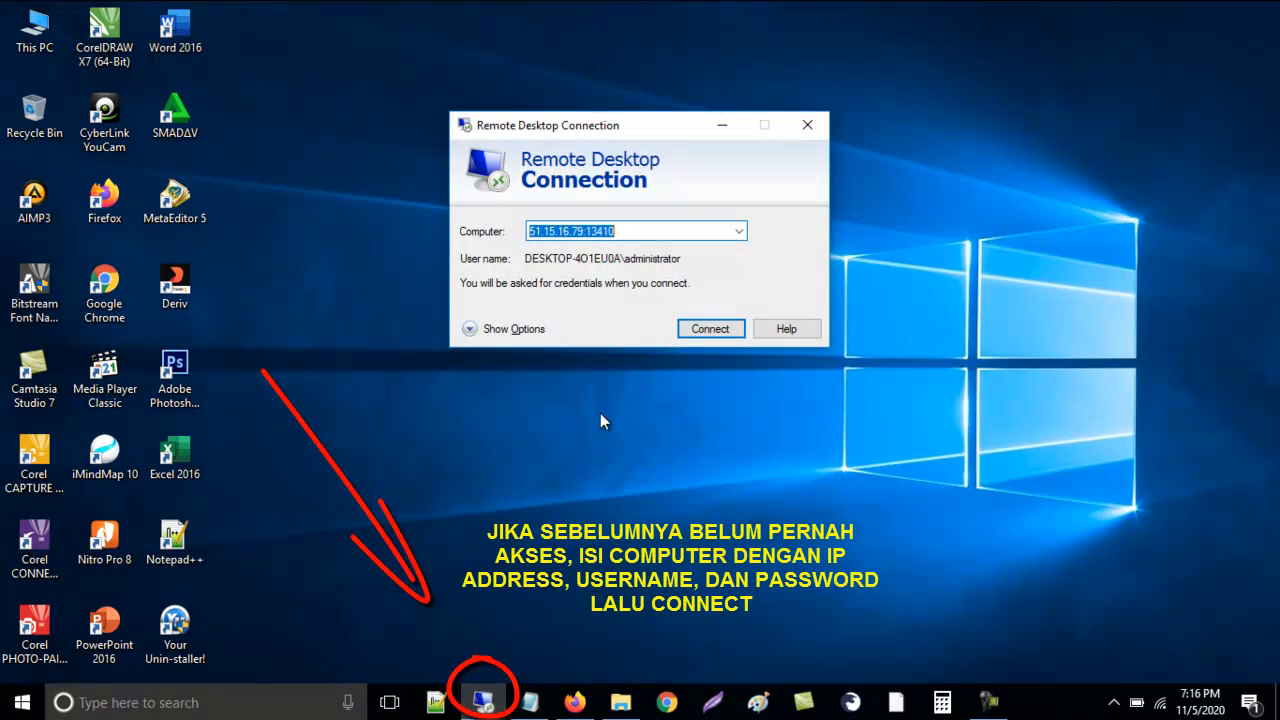
Connect to the VPS, accept its certificate, go full screen and sign in as administrator.
click(696, 328)
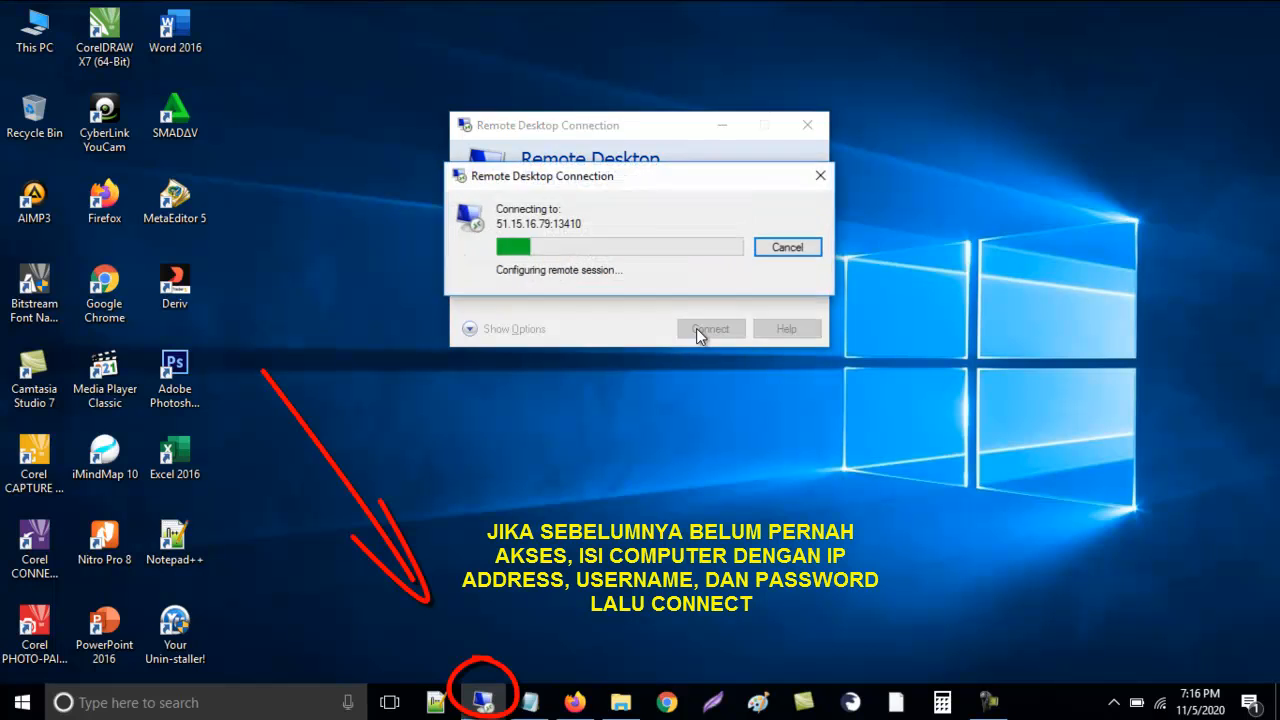
click(699, 321)
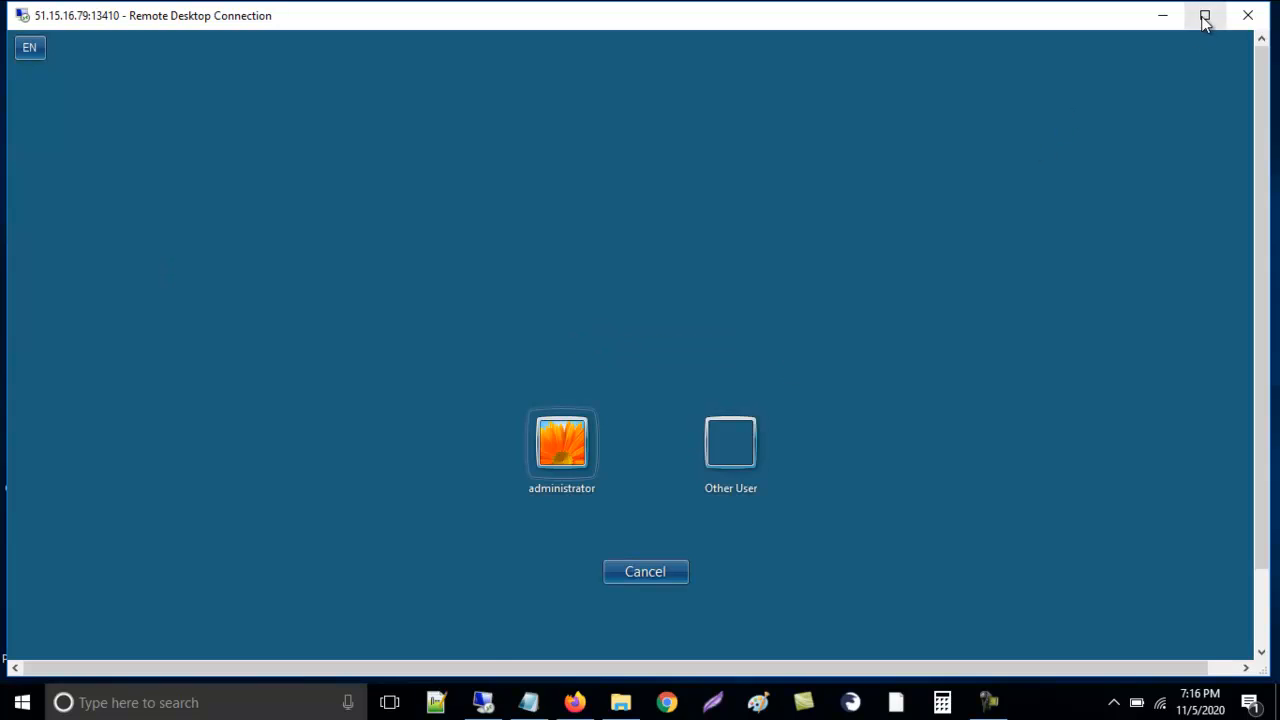
click(1205, 15)
click(559, 436)
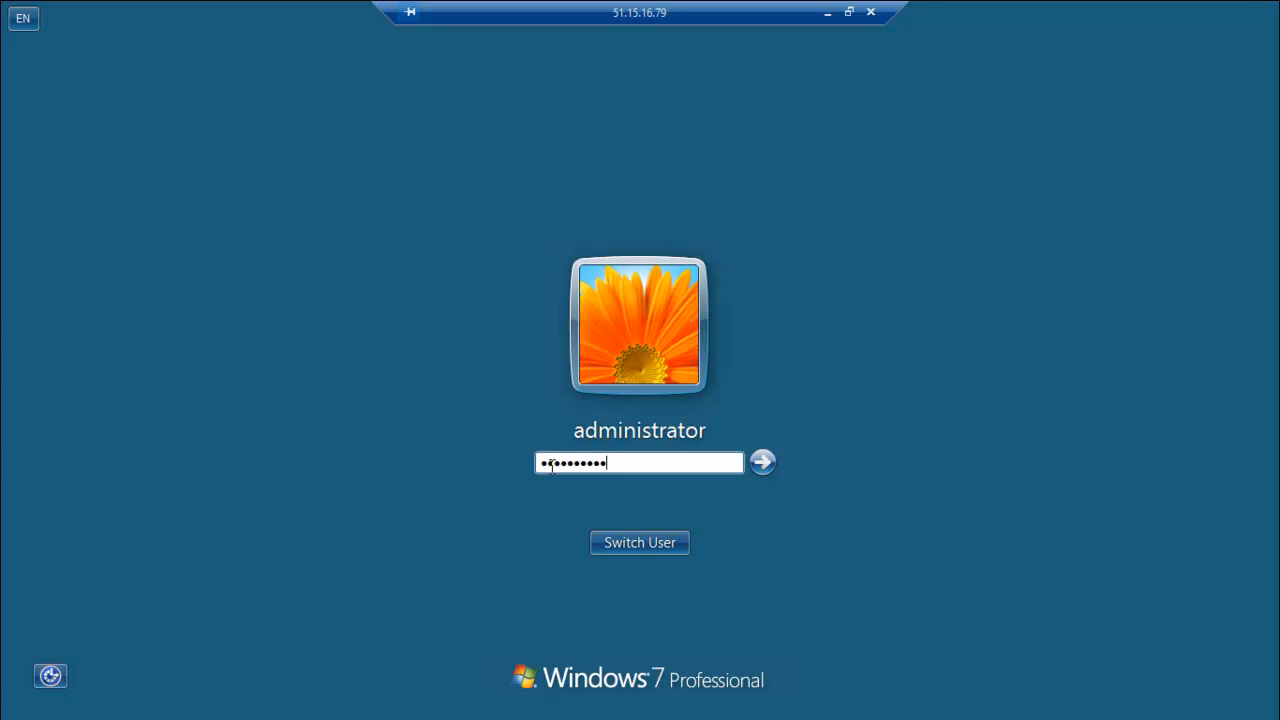
click(763, 463)
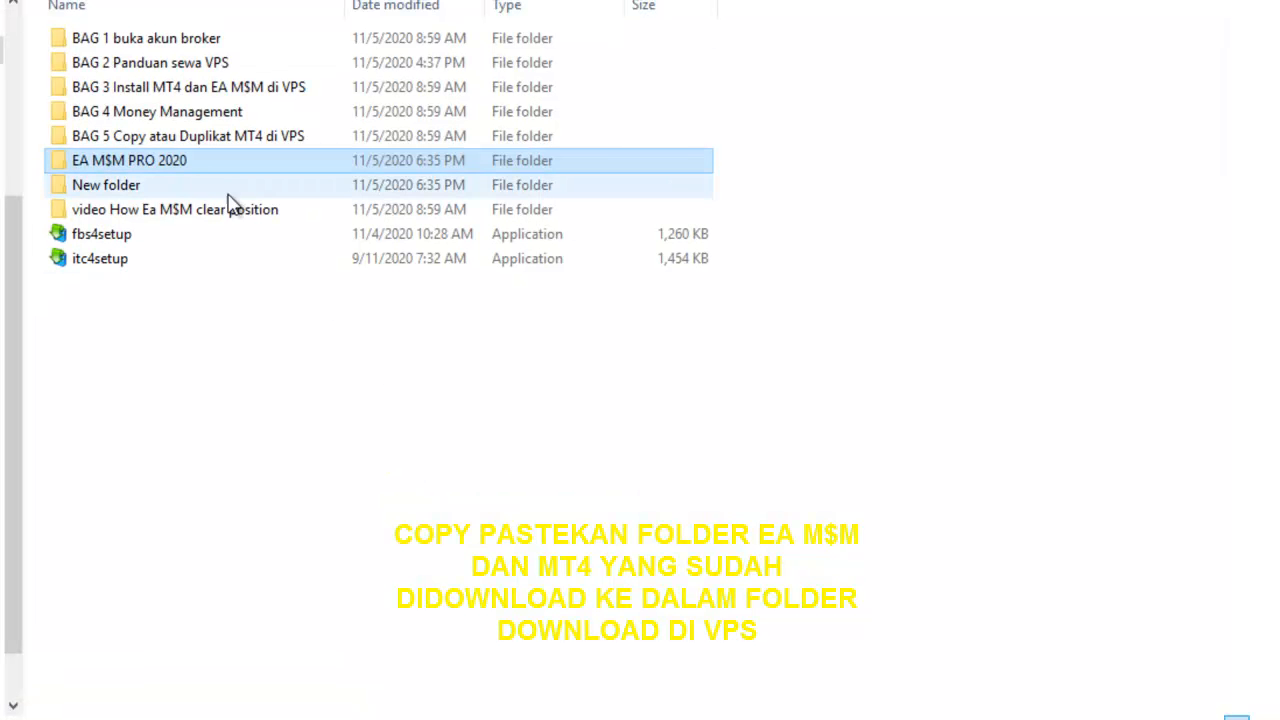
Copy the EA M$M PRO 2020 folder and the fbs4setup installer, then return to the VPS session.
right_click(182, 162)
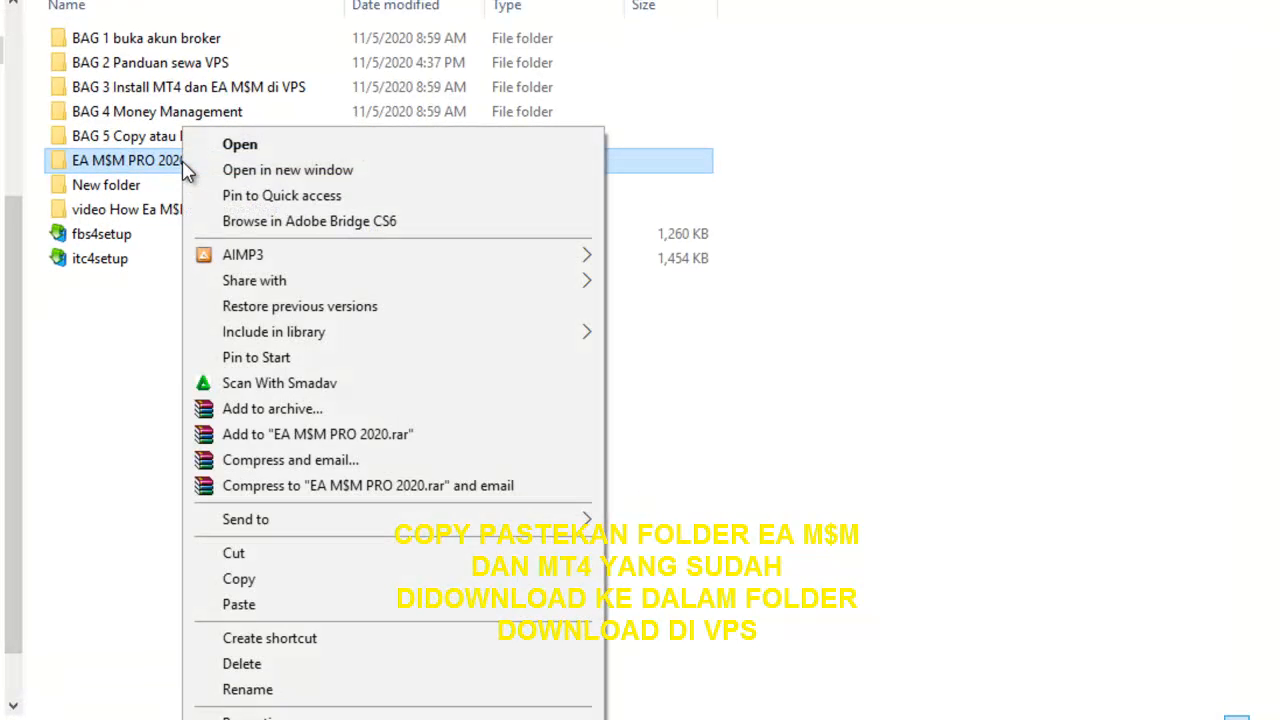
ctrl+click(115, 245)
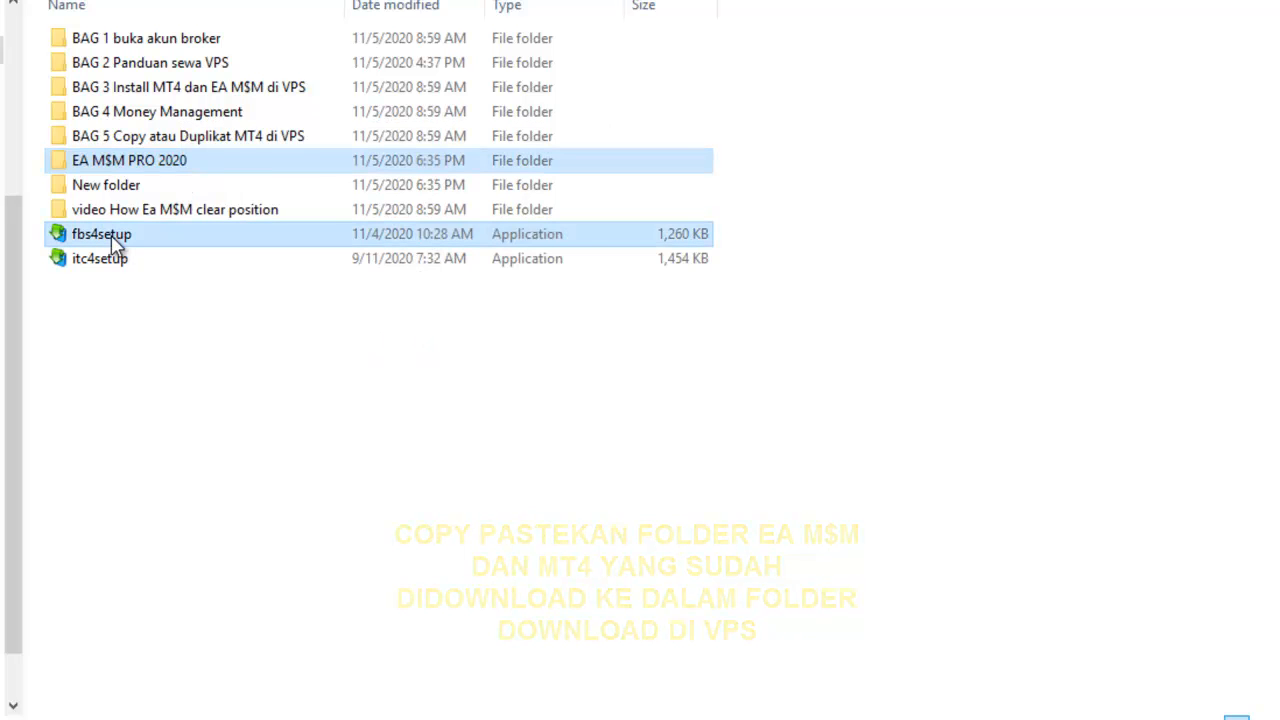
right_click(115, 245)
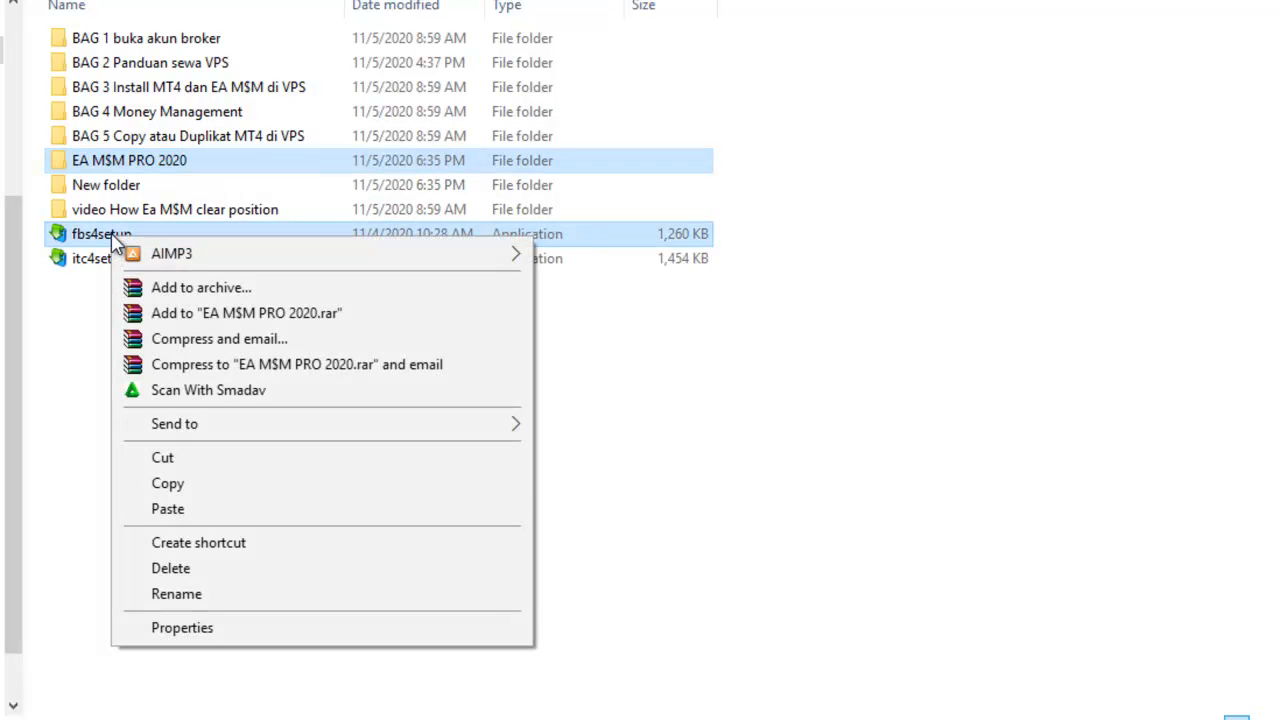
click(186, 485)
key(alt+Tab)
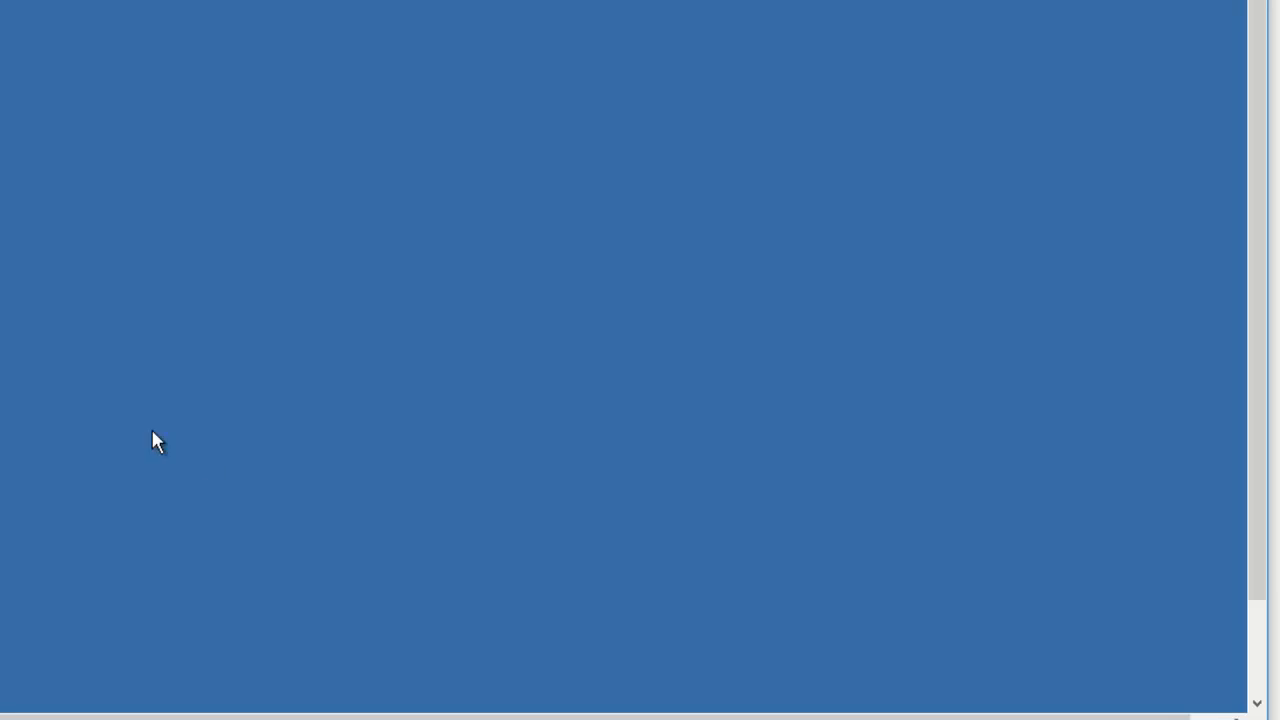
Paste EA M$M PRO 2020 and fbs4setup into the VPS Downloads folder.
click(1203, 11)
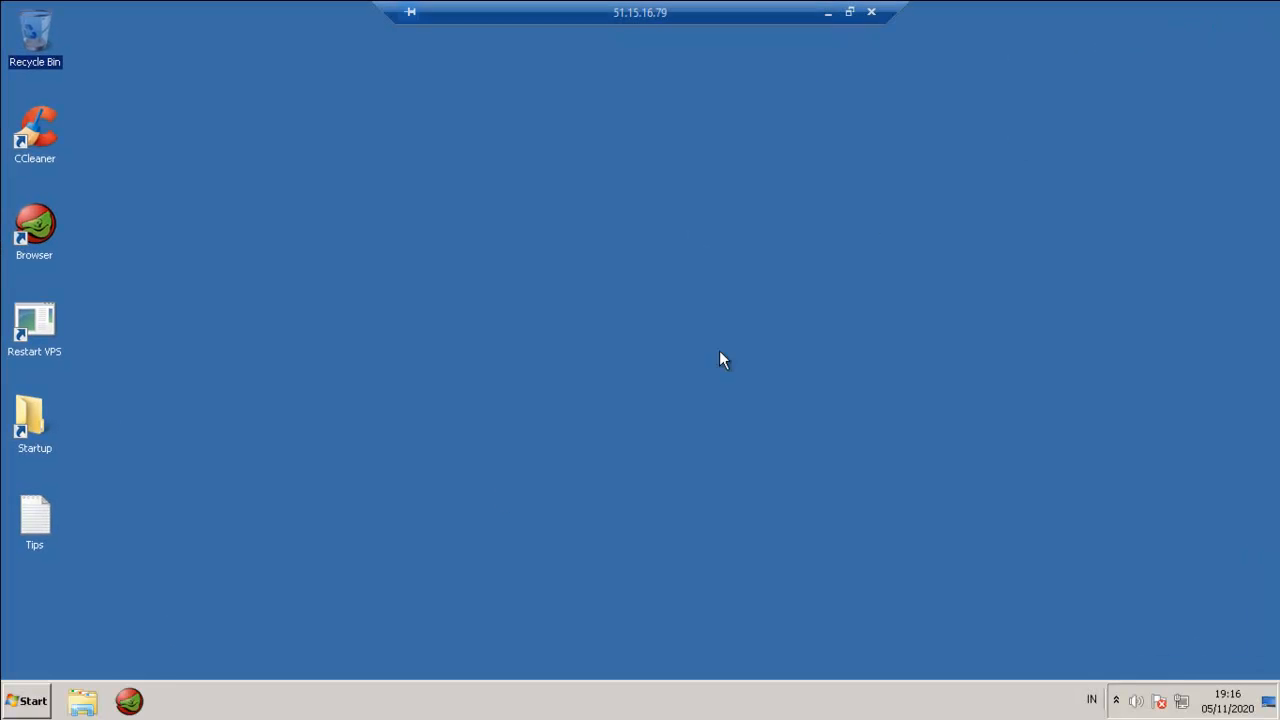
click(82, 700)
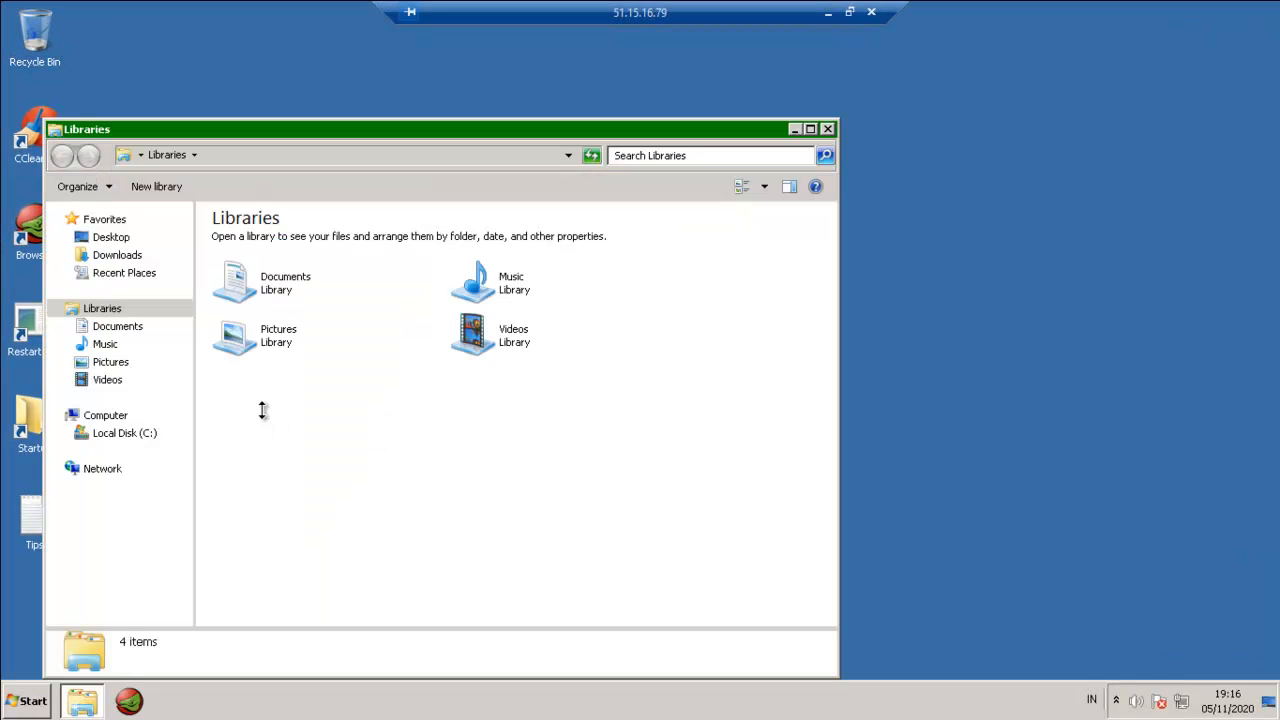
click(108, 257)
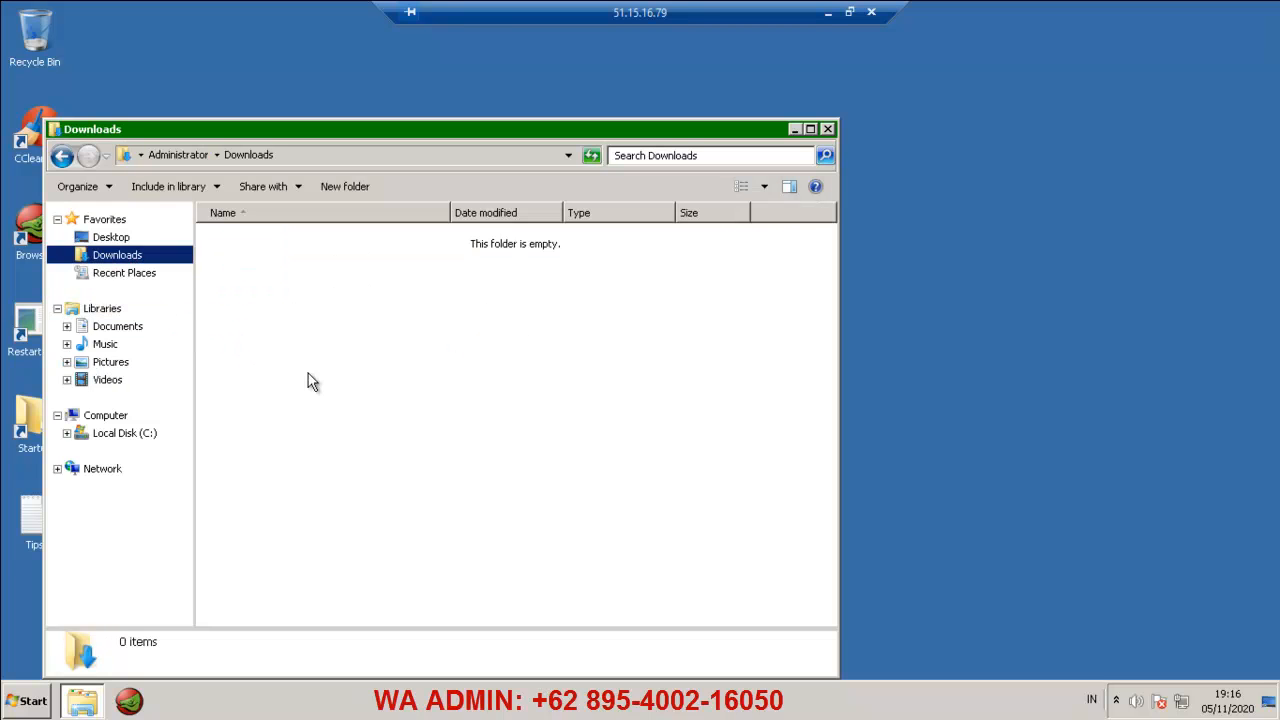
right_click(357, 352)
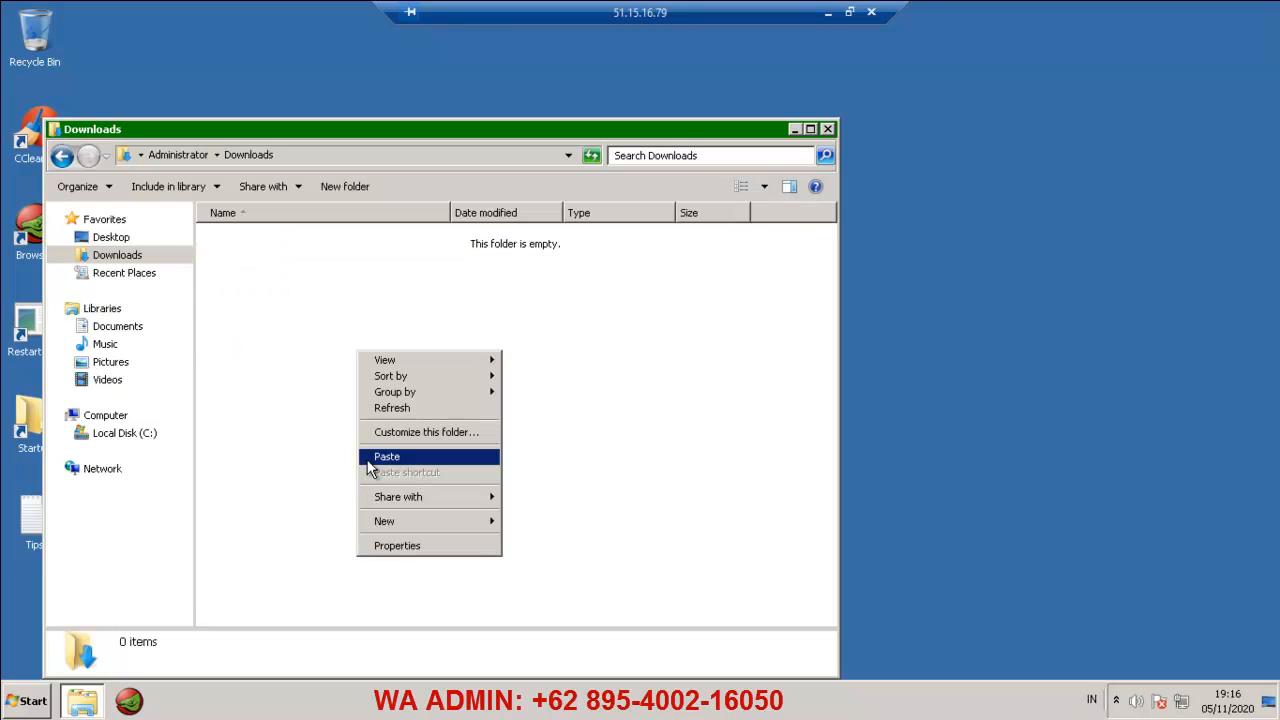
click(386, 457)
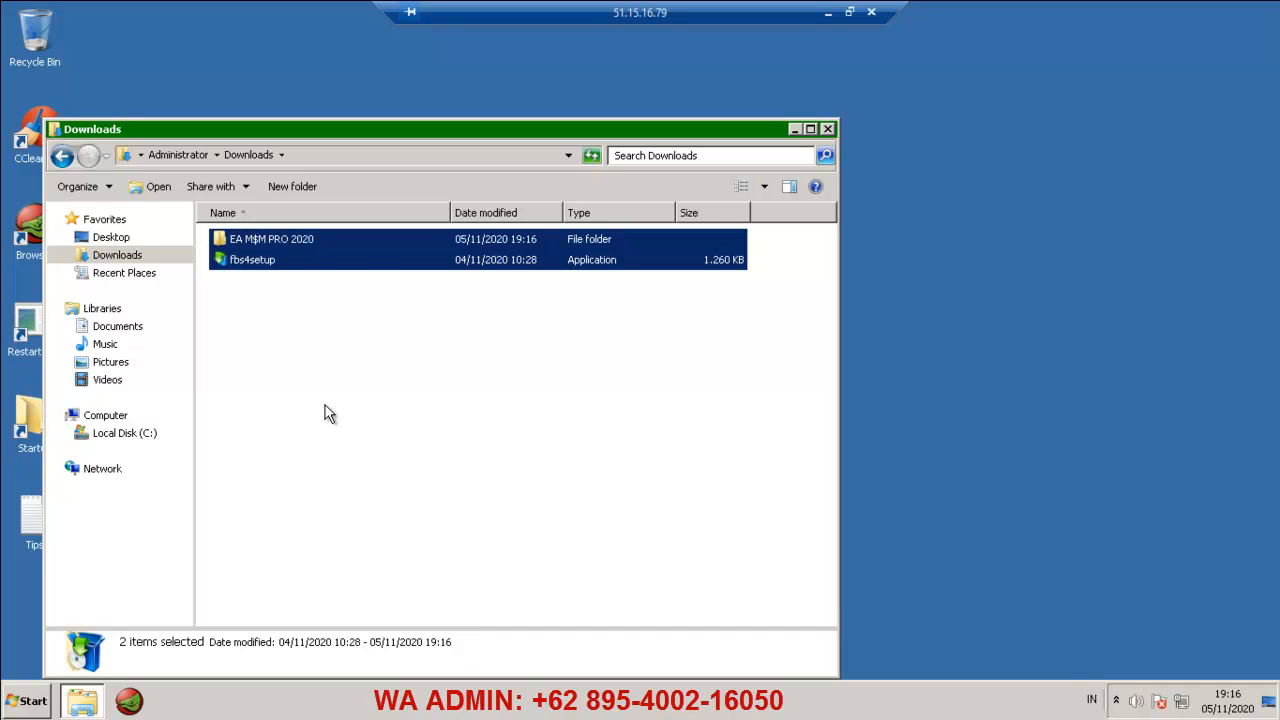
click(281, 344)
drag(358, 126, 521, 95)
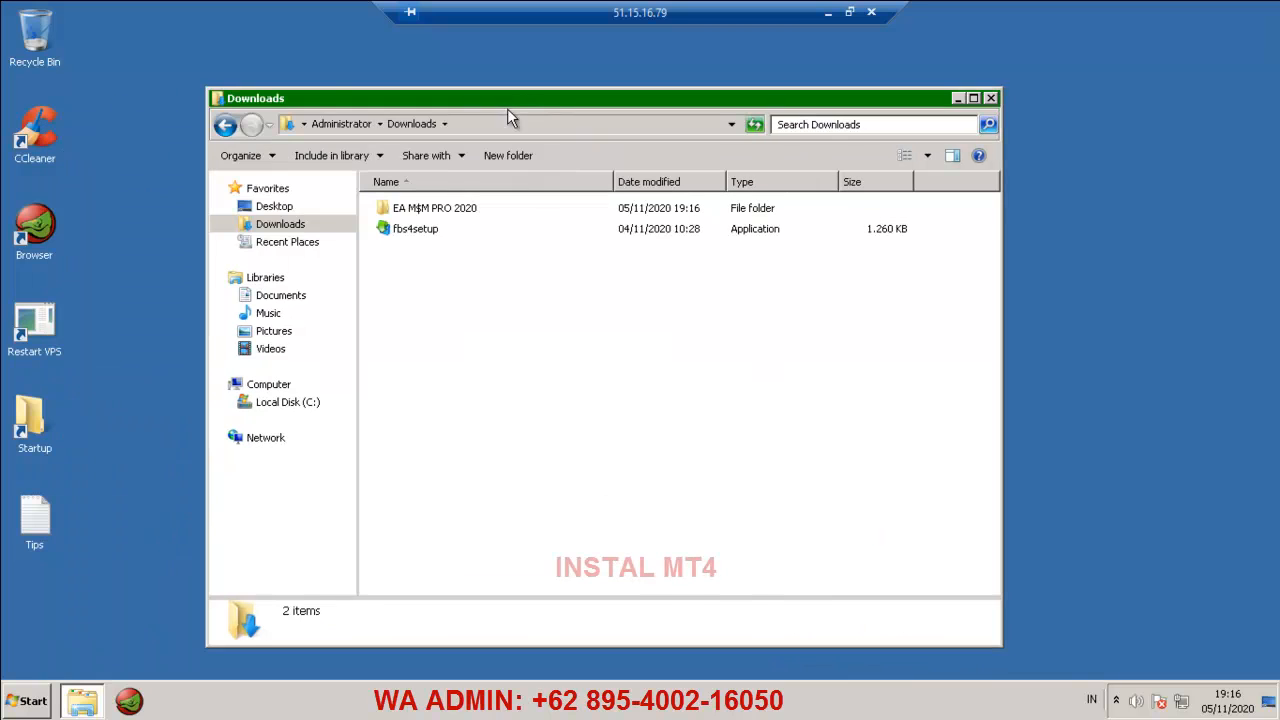
Run fbs4setup through license and finish, then minimize Downloads to show the desktop shortcut.
double_click(418, 236)
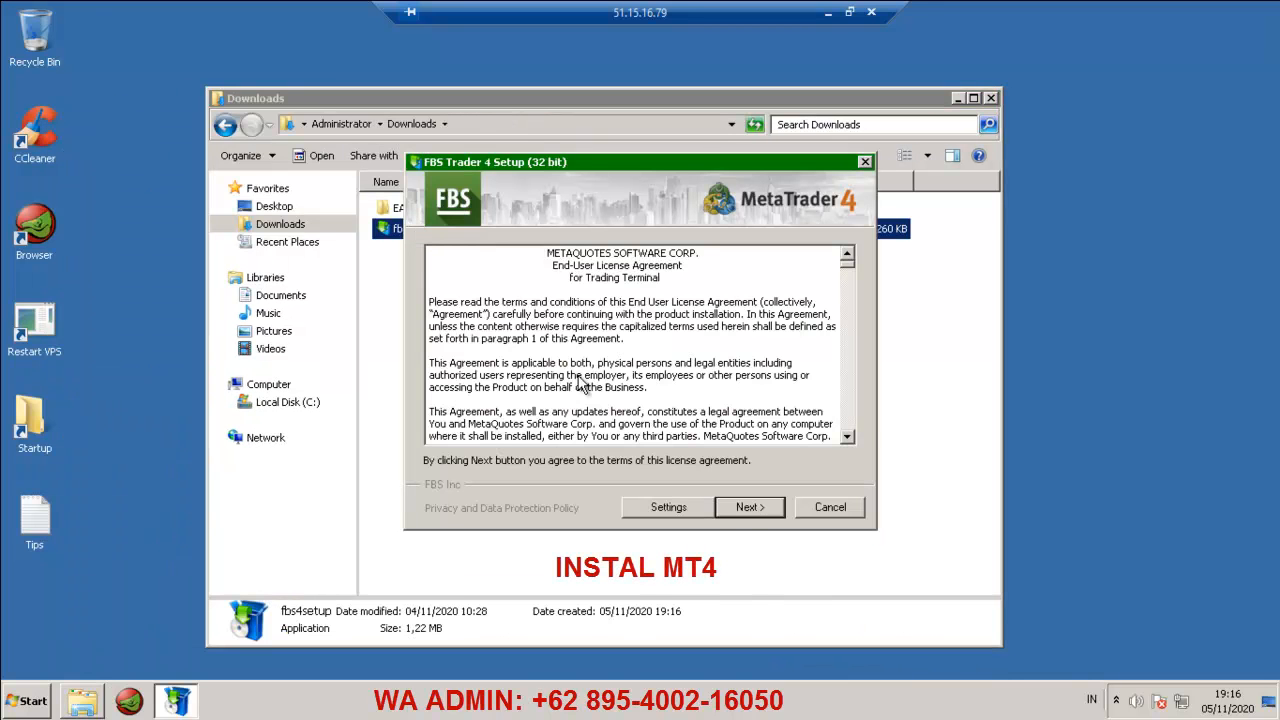
click(739, 513)
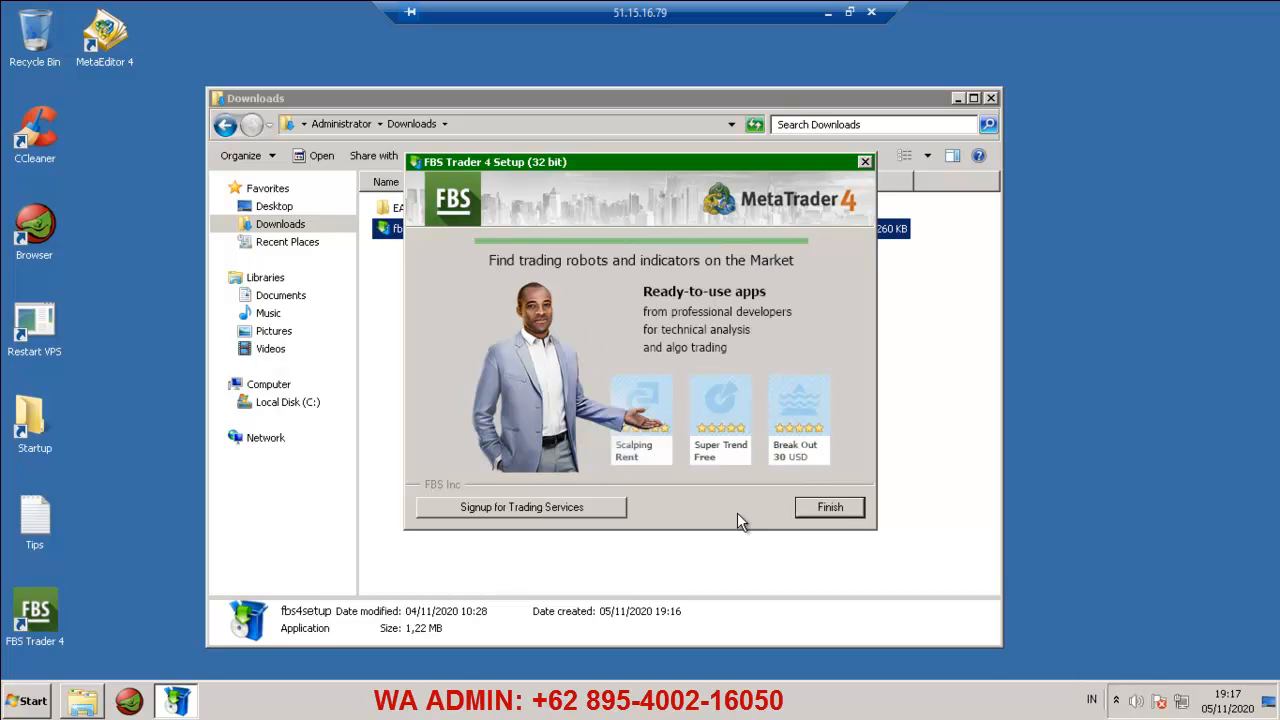
click(808, 512)
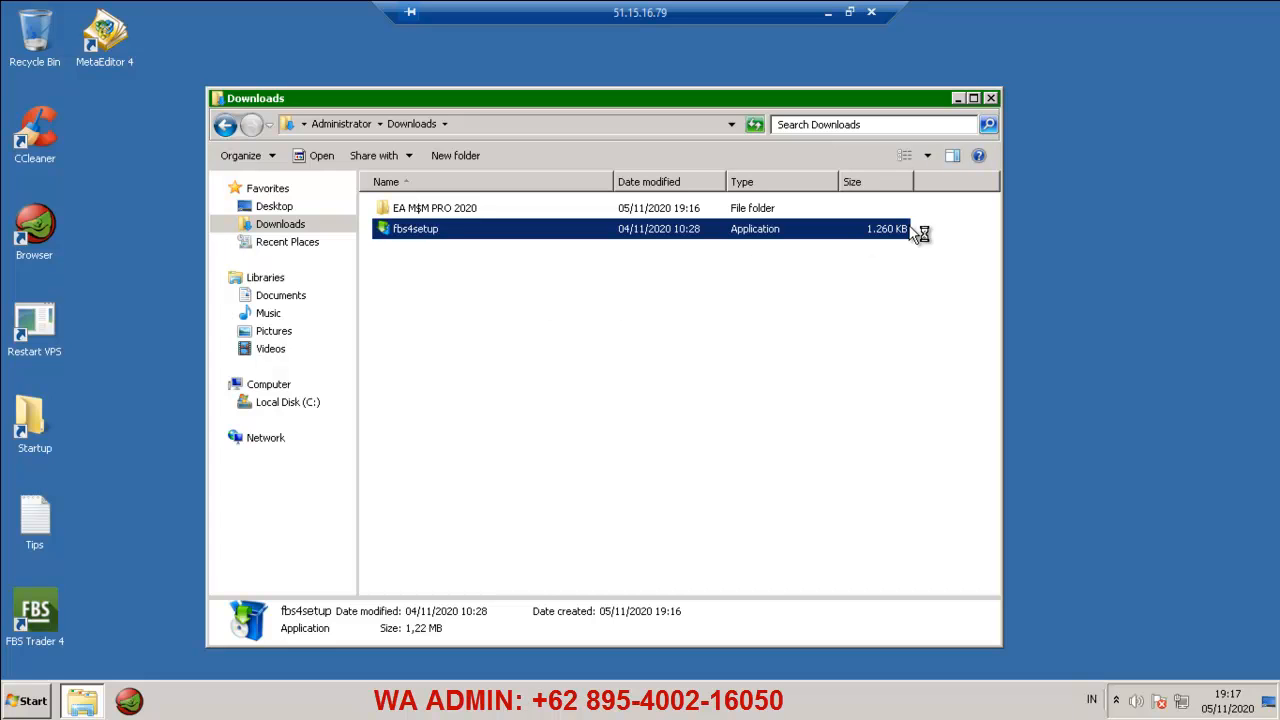
click(959, 98)
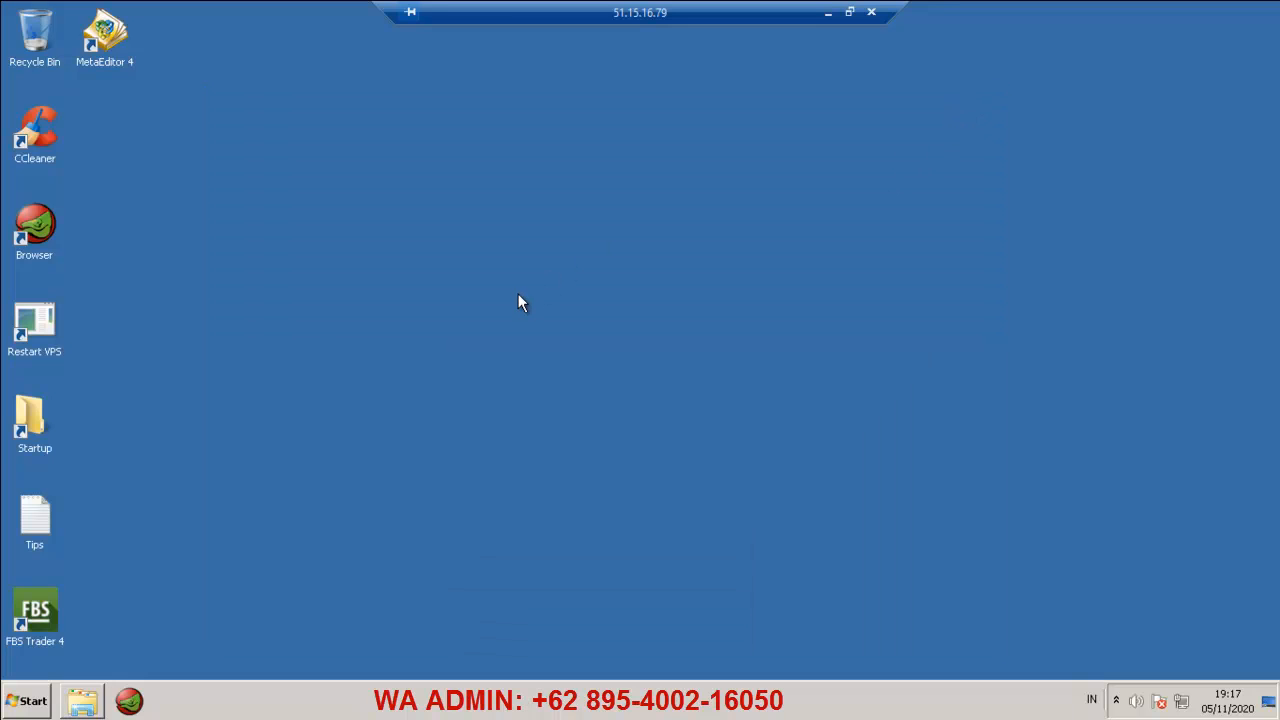
Start FBS Trader 4, dismiss the Open an Account dialog, and log in on FBS-Real-4.
click(29, 615)
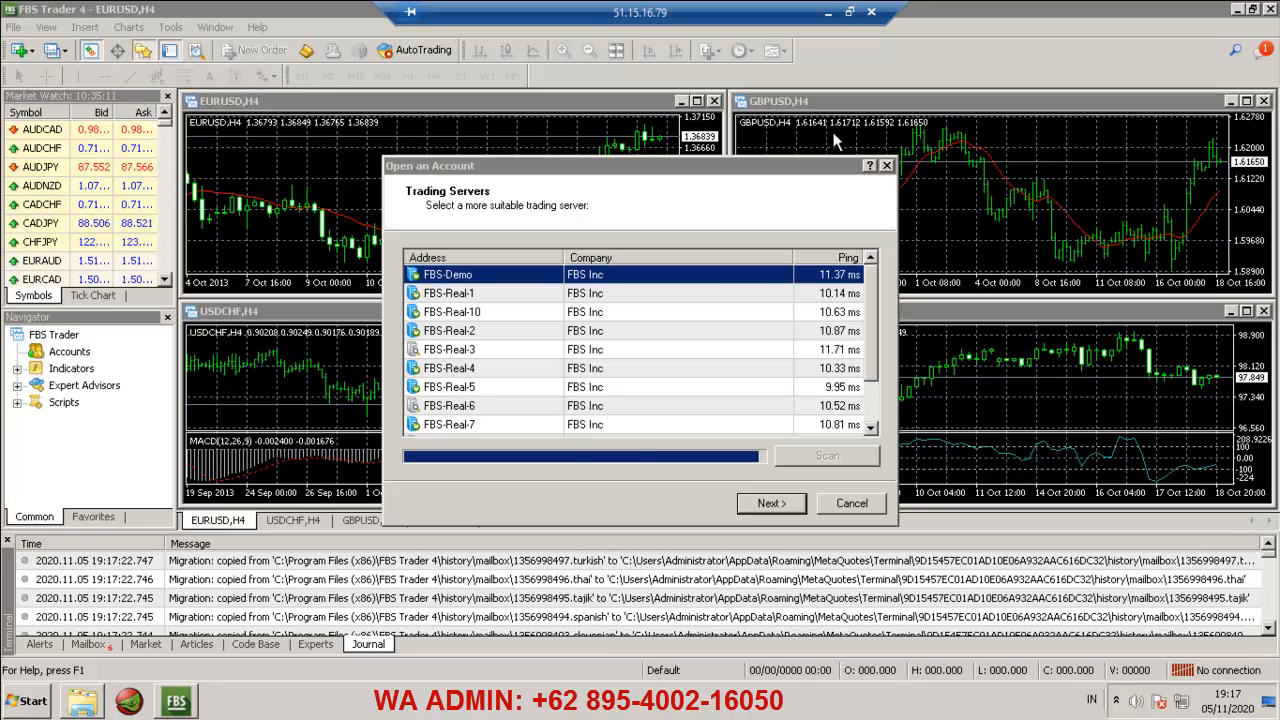
click(886, 166)
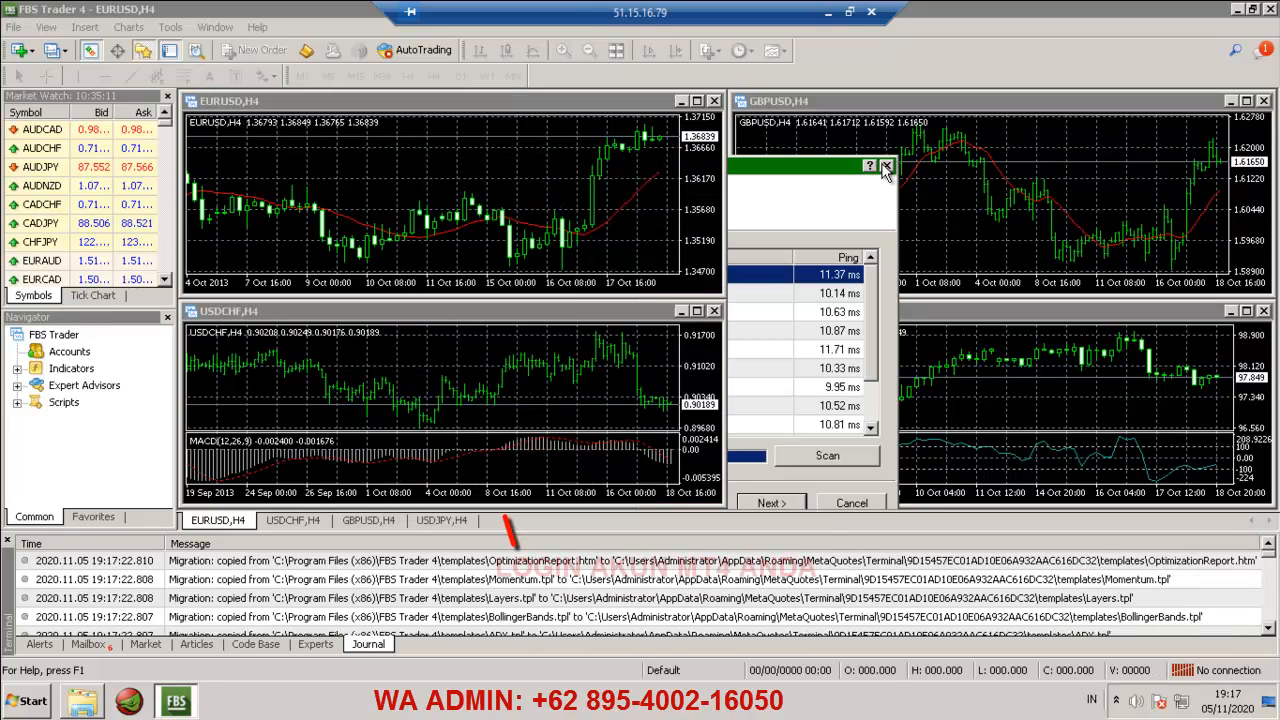
click(849, 12)
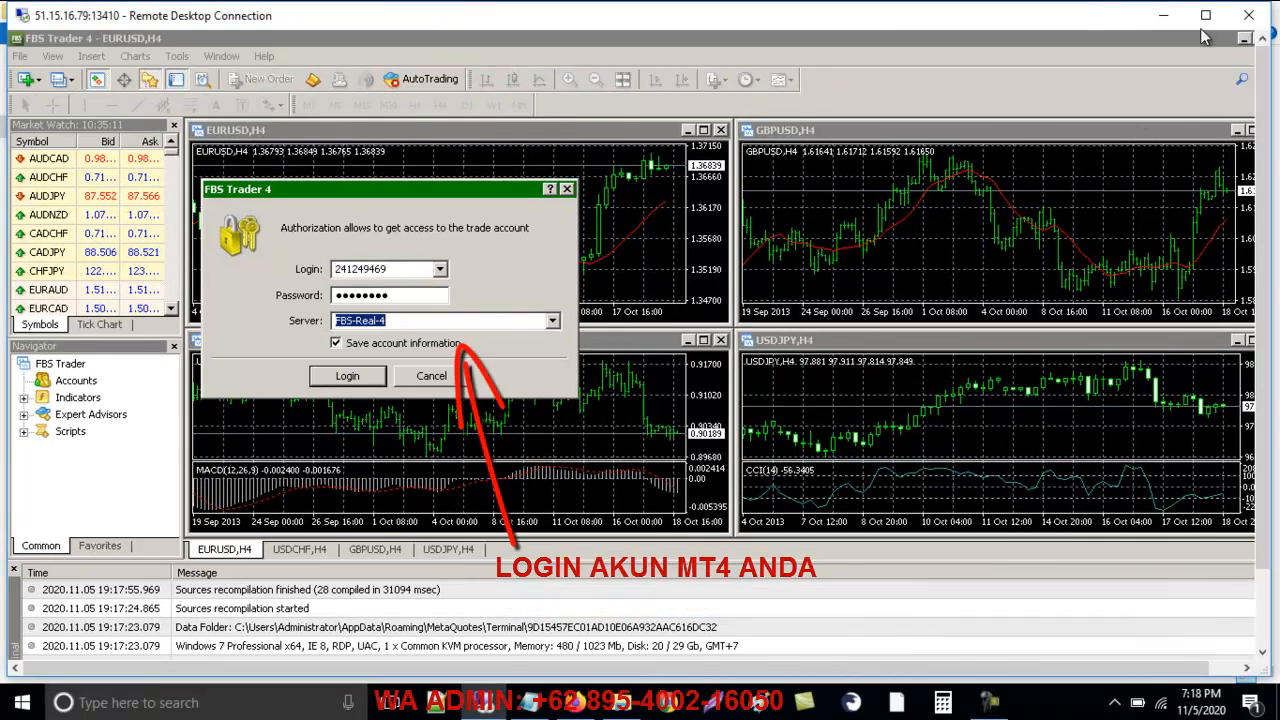
click(1206, 15)
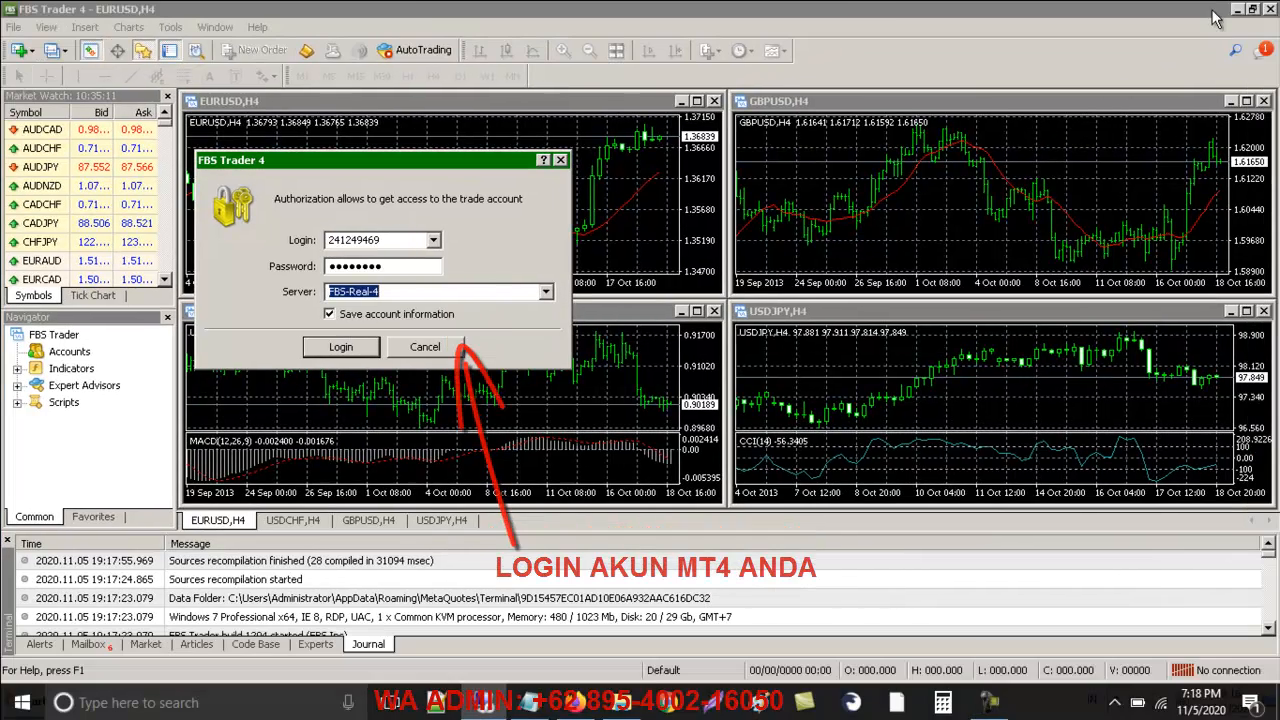
click(341, 347)
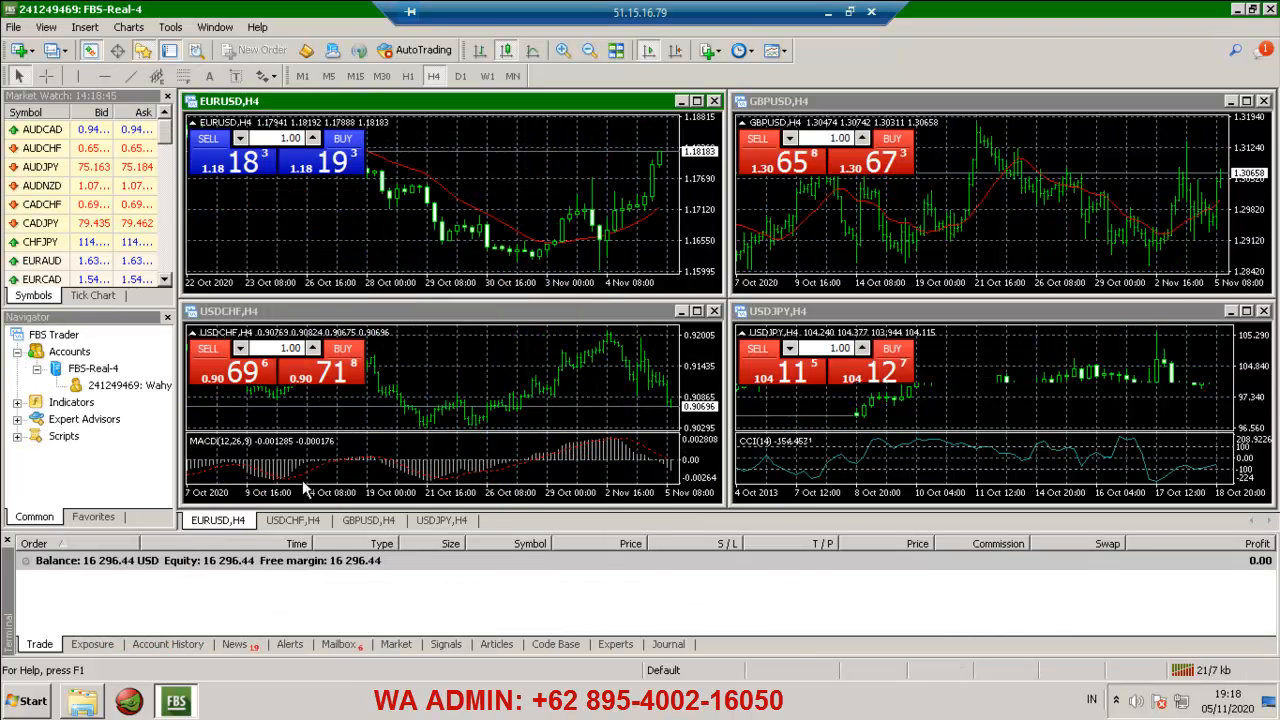
Close the GBPUSD, USDJPY and USDCHF charts and maximize the EURUSD chart.
click(1263, 101)
click(1263, 311)
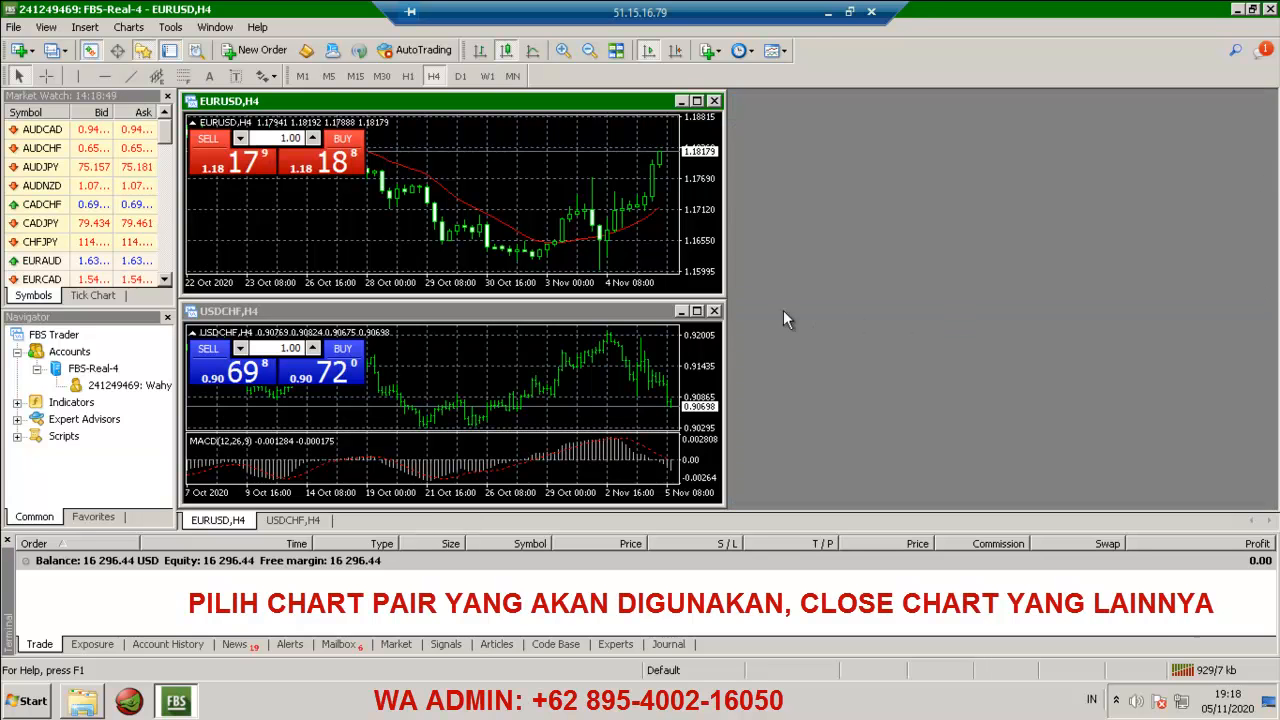
click(713, 311)
click(697, 101)
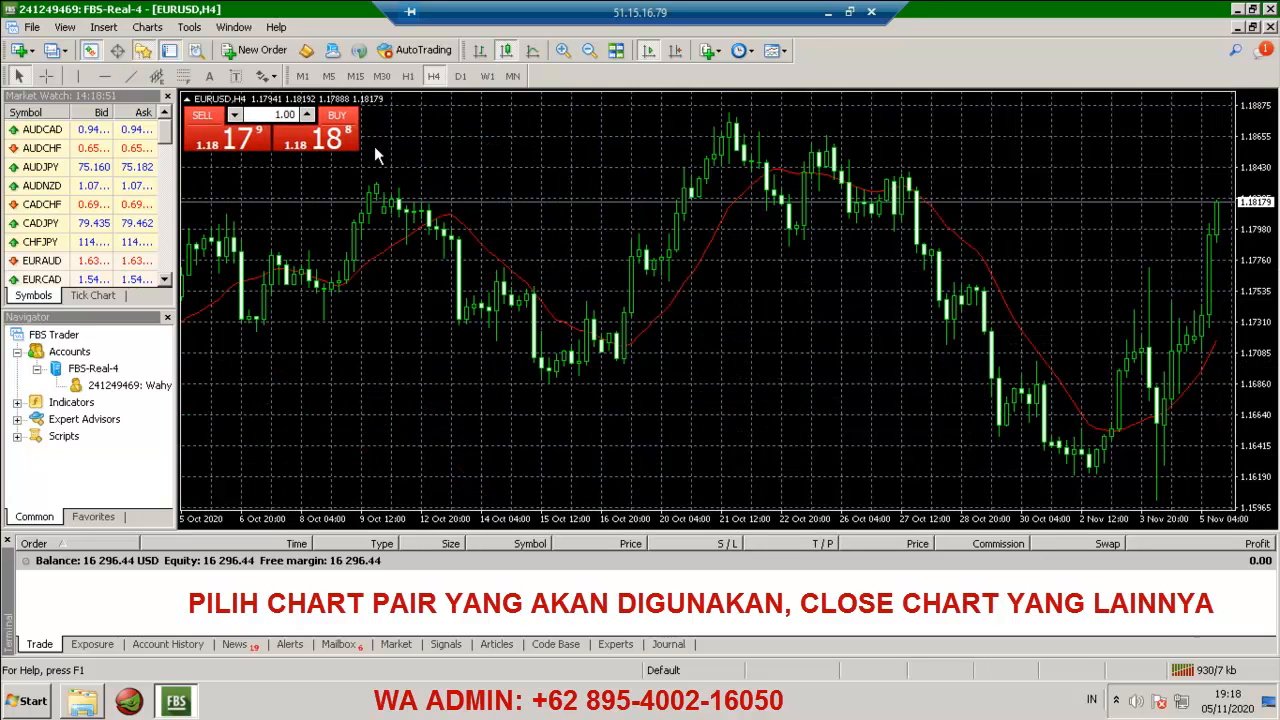
Hide one-click trading, turn off the grid, delete the moving average, and switch to M30.
click(187, 100)
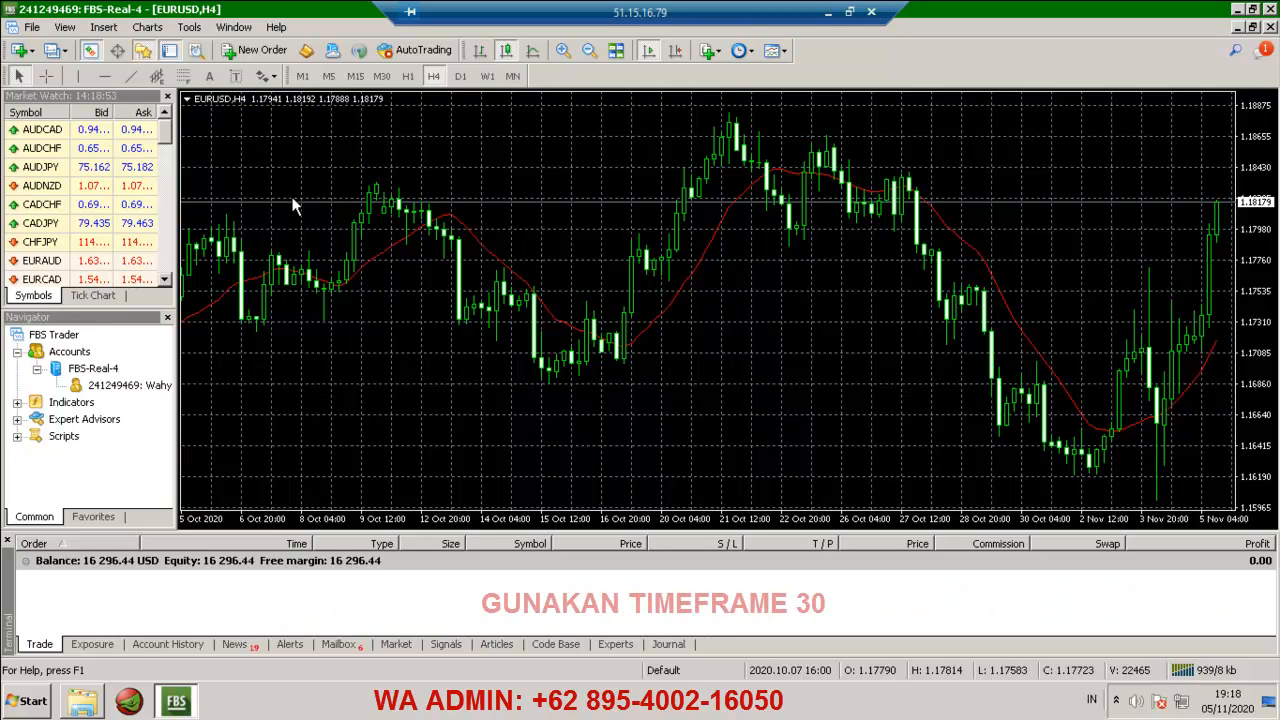
key(ctrl+g)
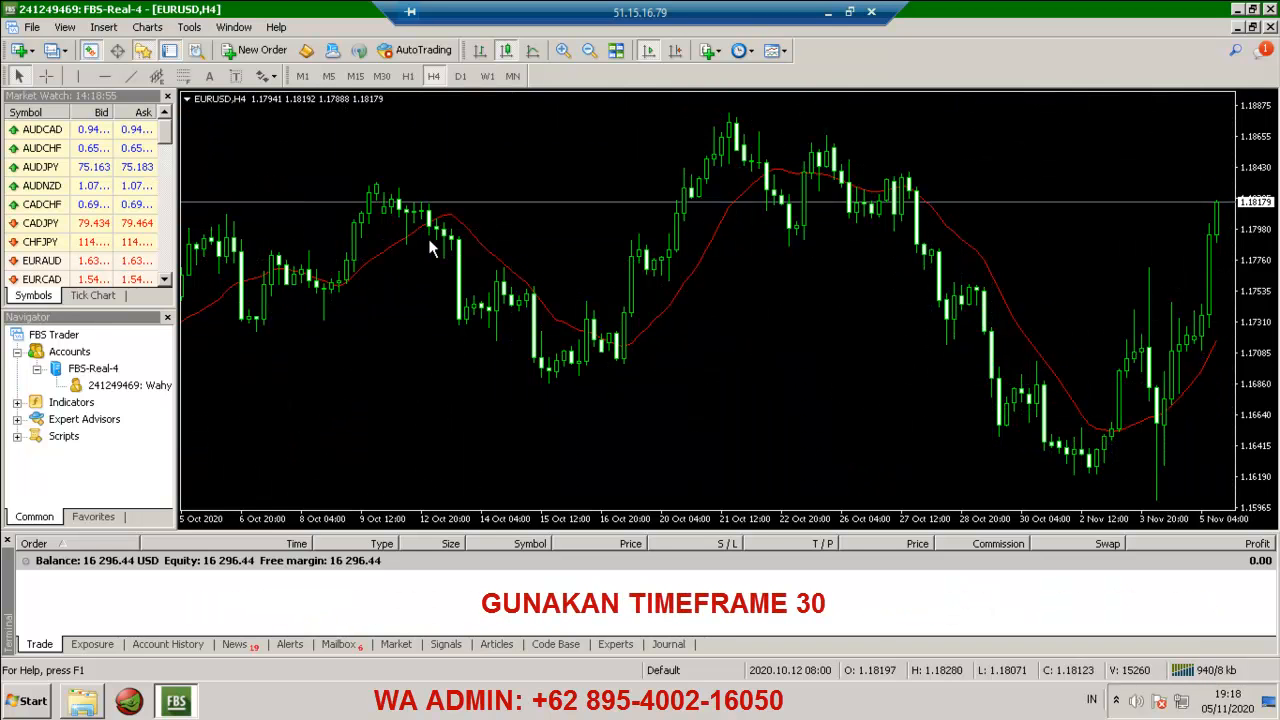
right_click(446, 214)
click(483, 249)
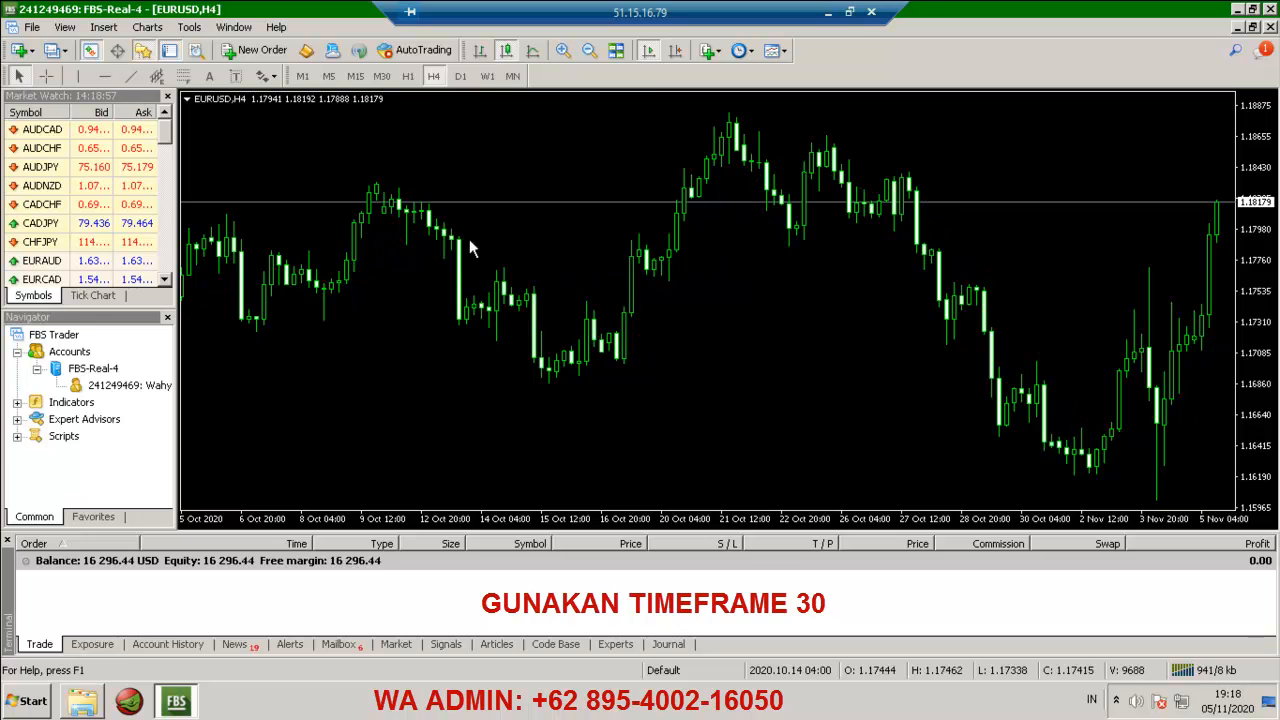
click(381, 76)
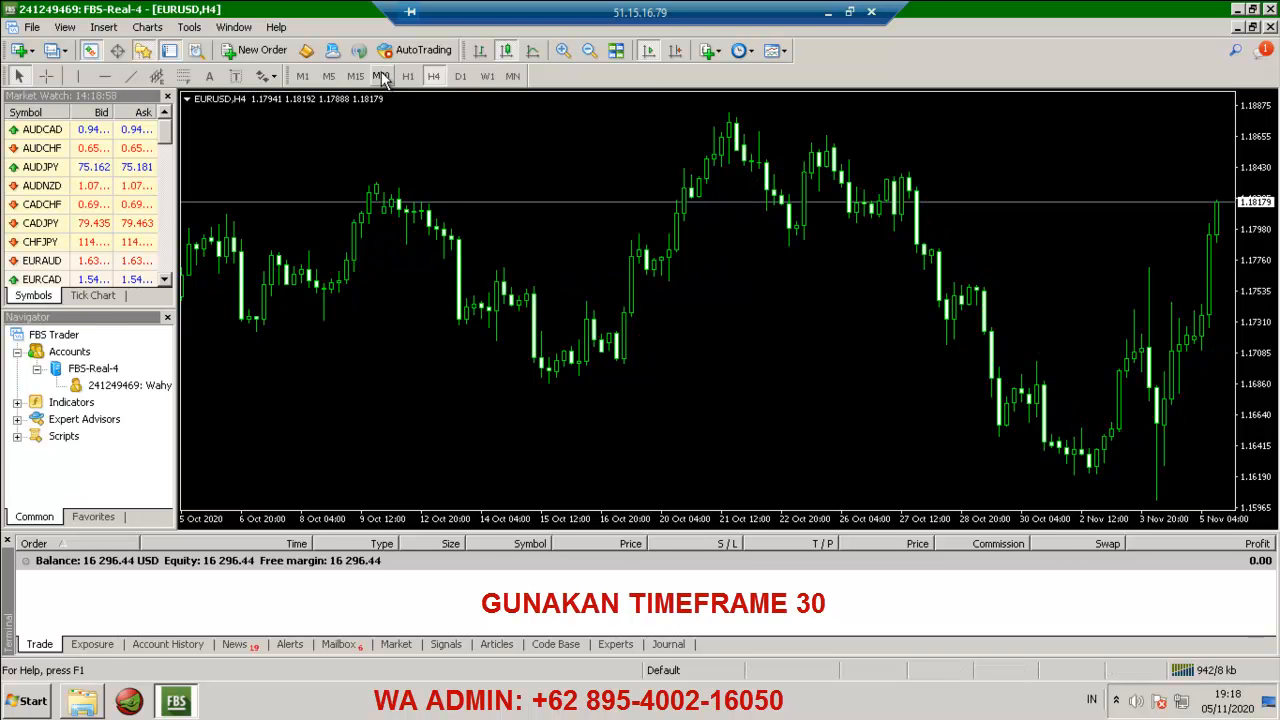
Hide all other Market Watch symbols, close Market Watch, and open the terminal's data folder.
right_click(92, 129)
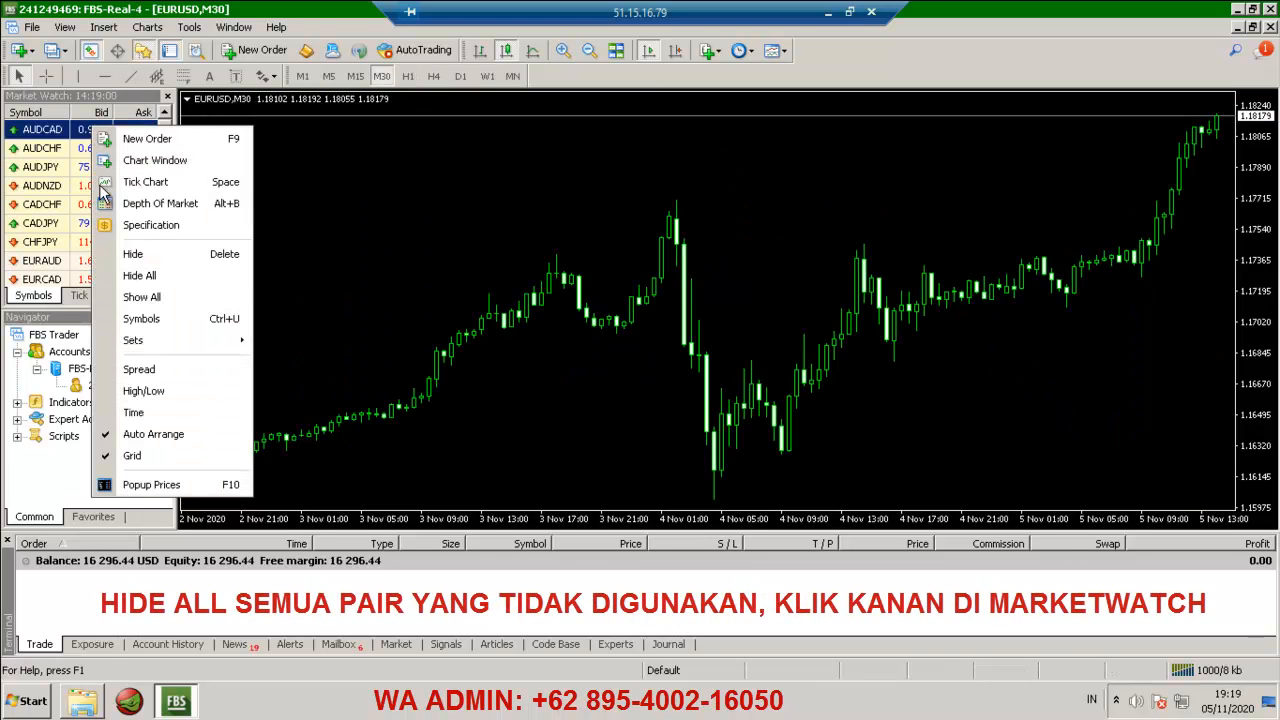
click(140, 275)
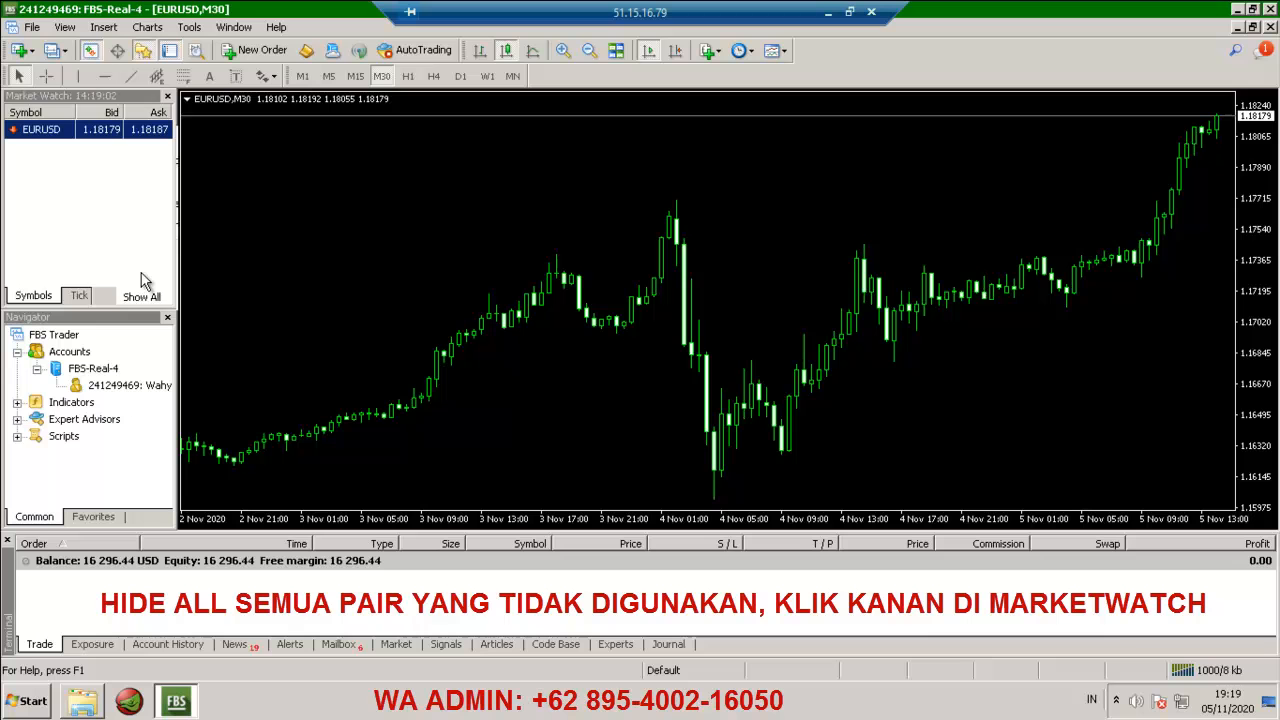
click(167, 97)
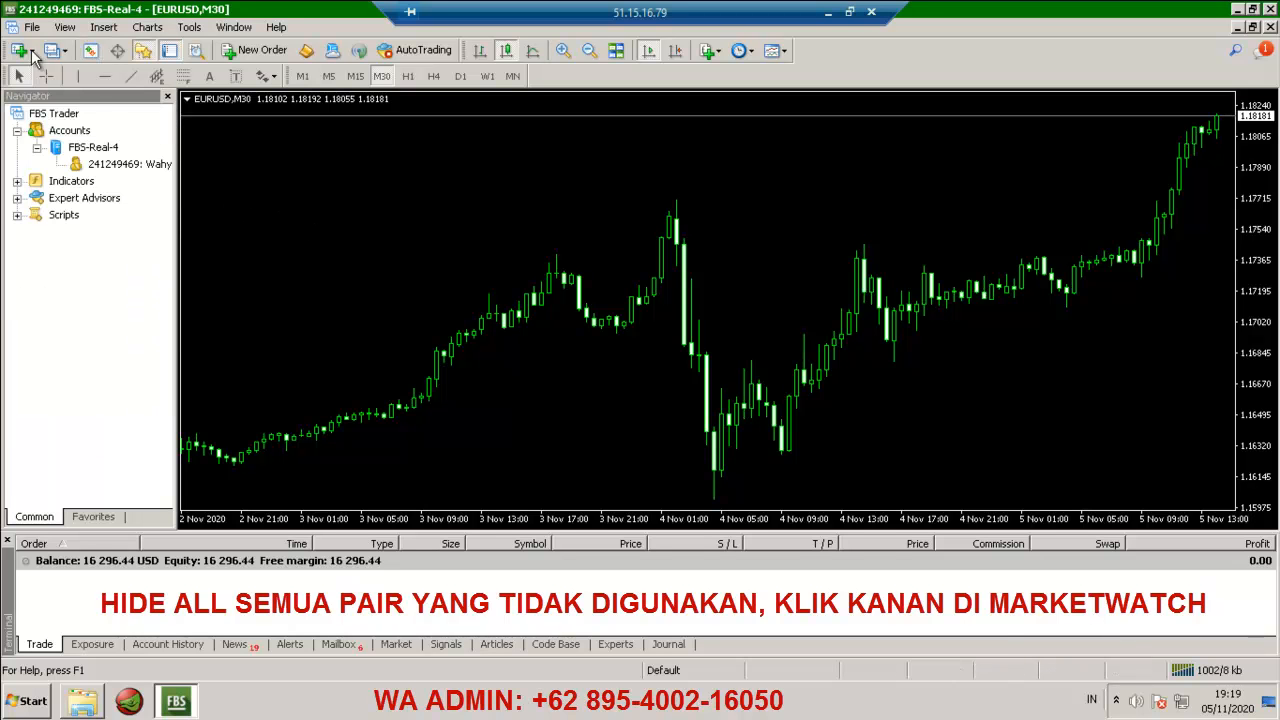
click(31, 27)
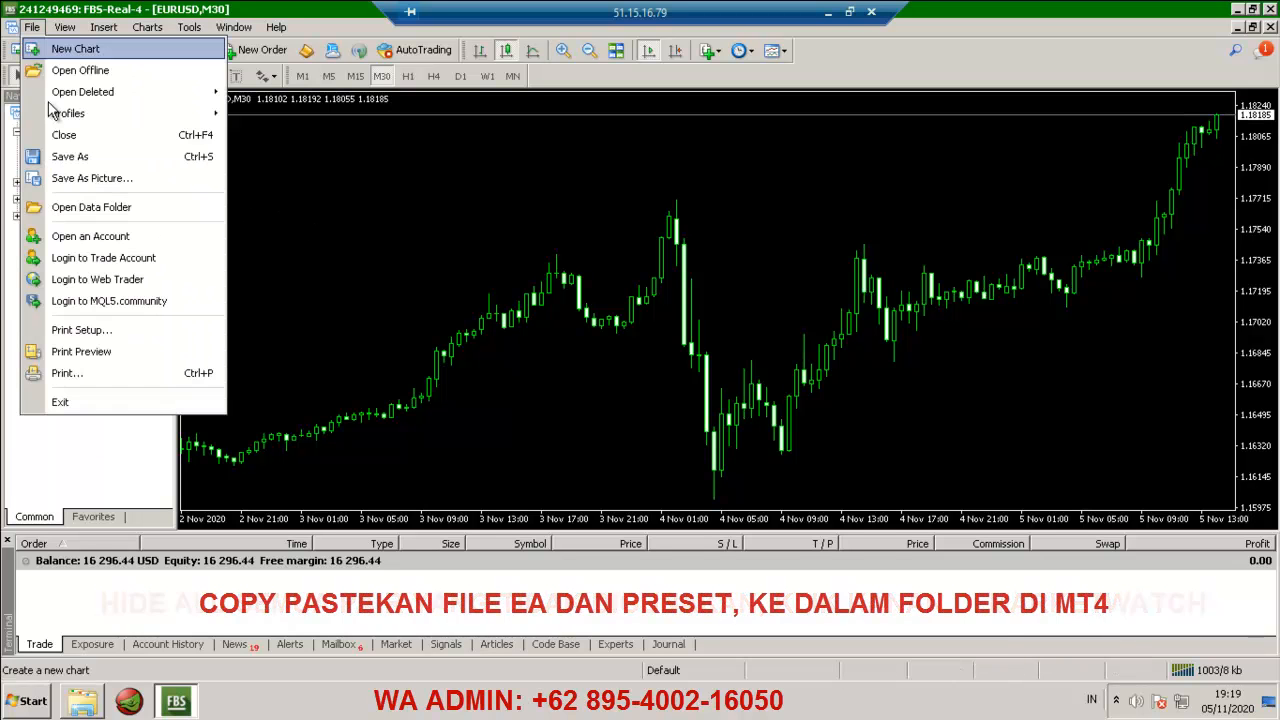
click(108, 210)
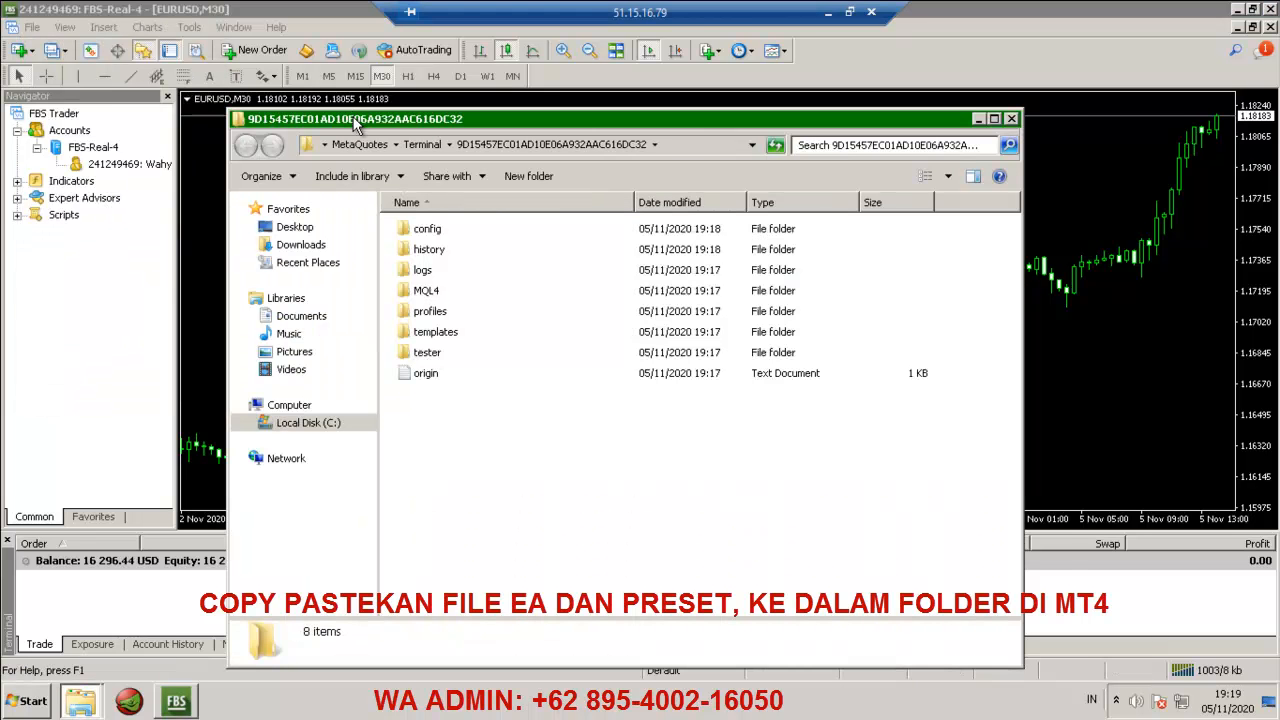
drag(412, 108, 597, 90)
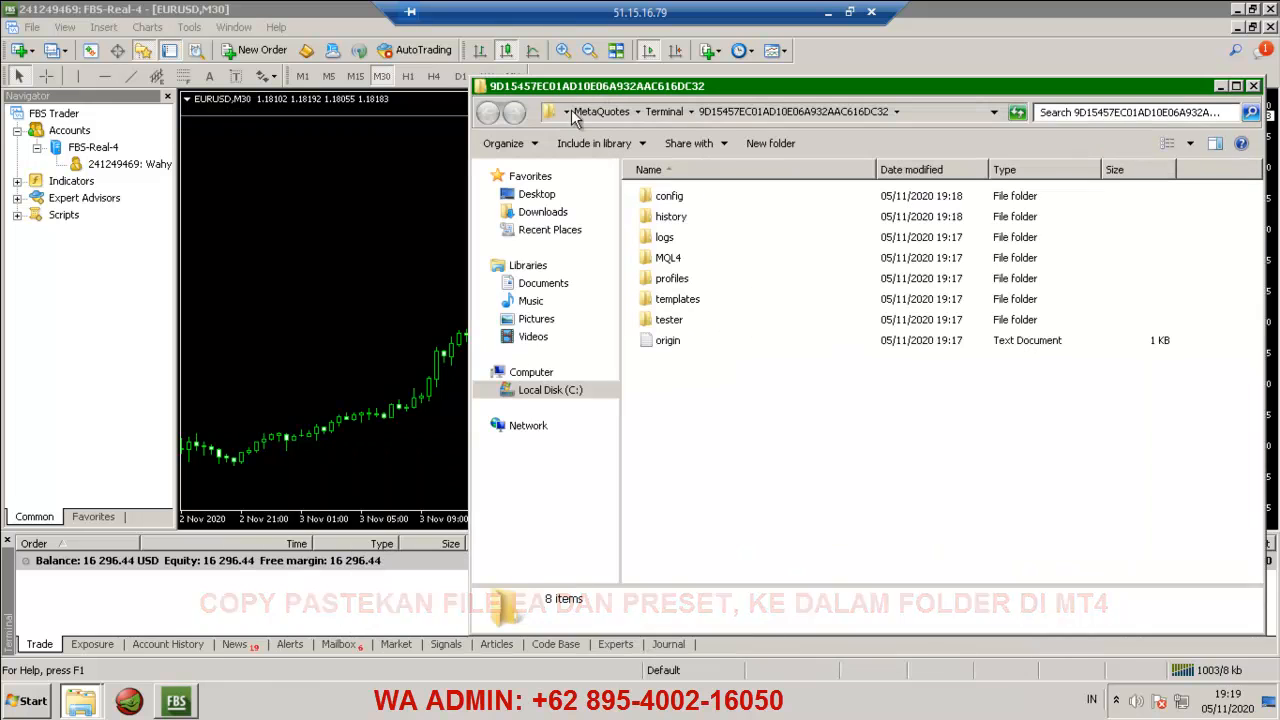
Copy EA M$M PRO v1.1ex4 from Downloads > EA M$M PRO 2020 > Expert Advisor.
click(87, 700)
click(87, 632)
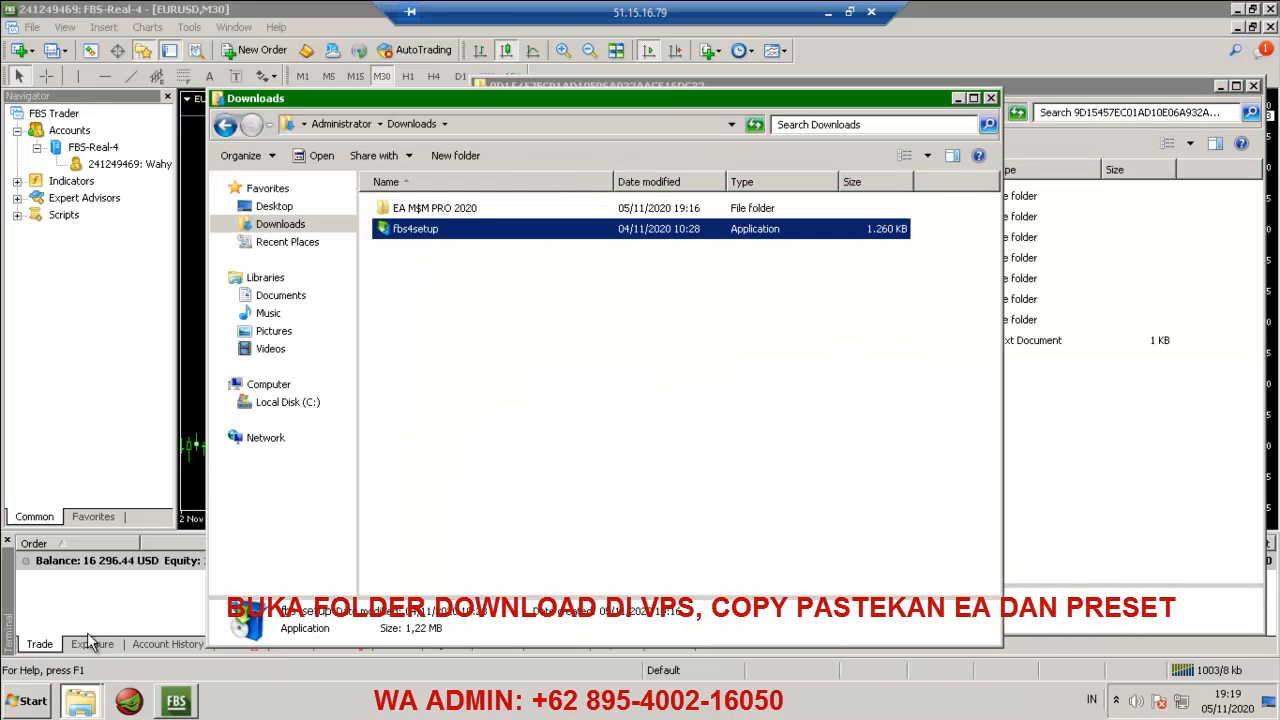
drag(666, 102, 469, 107)
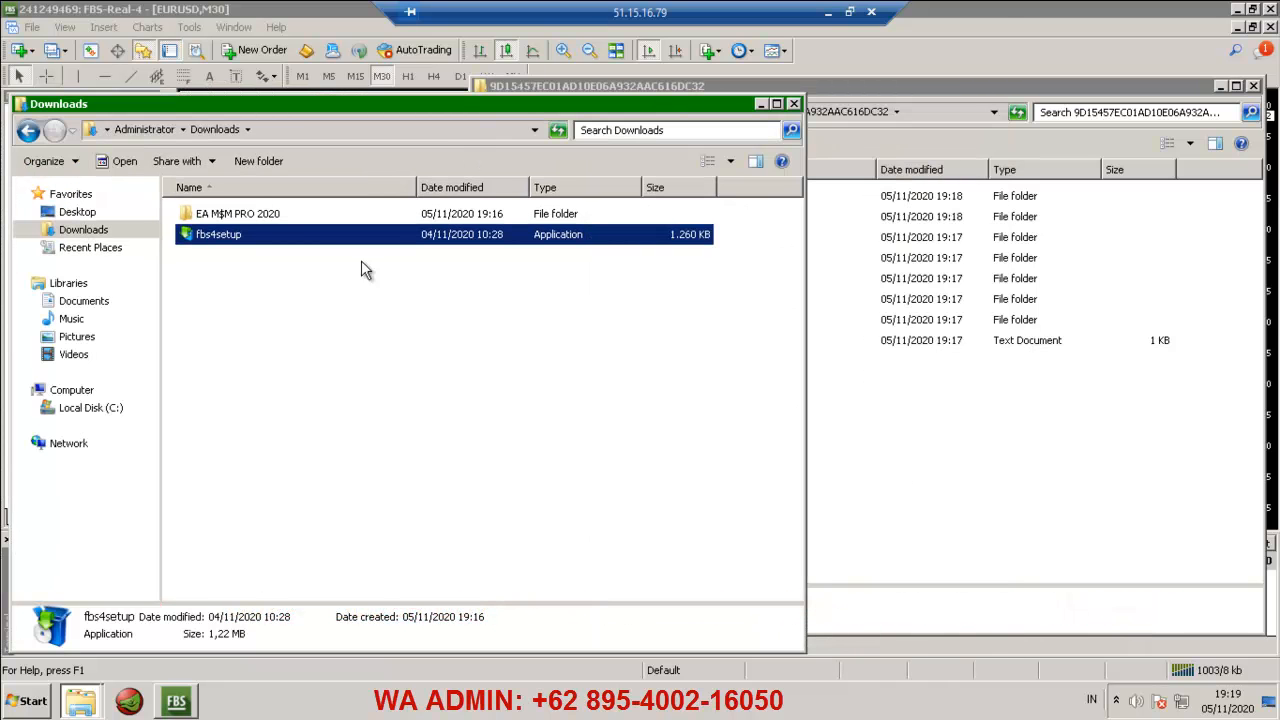
double_click(267, 214)
double_click(255, 215)
right_click(252, 217)
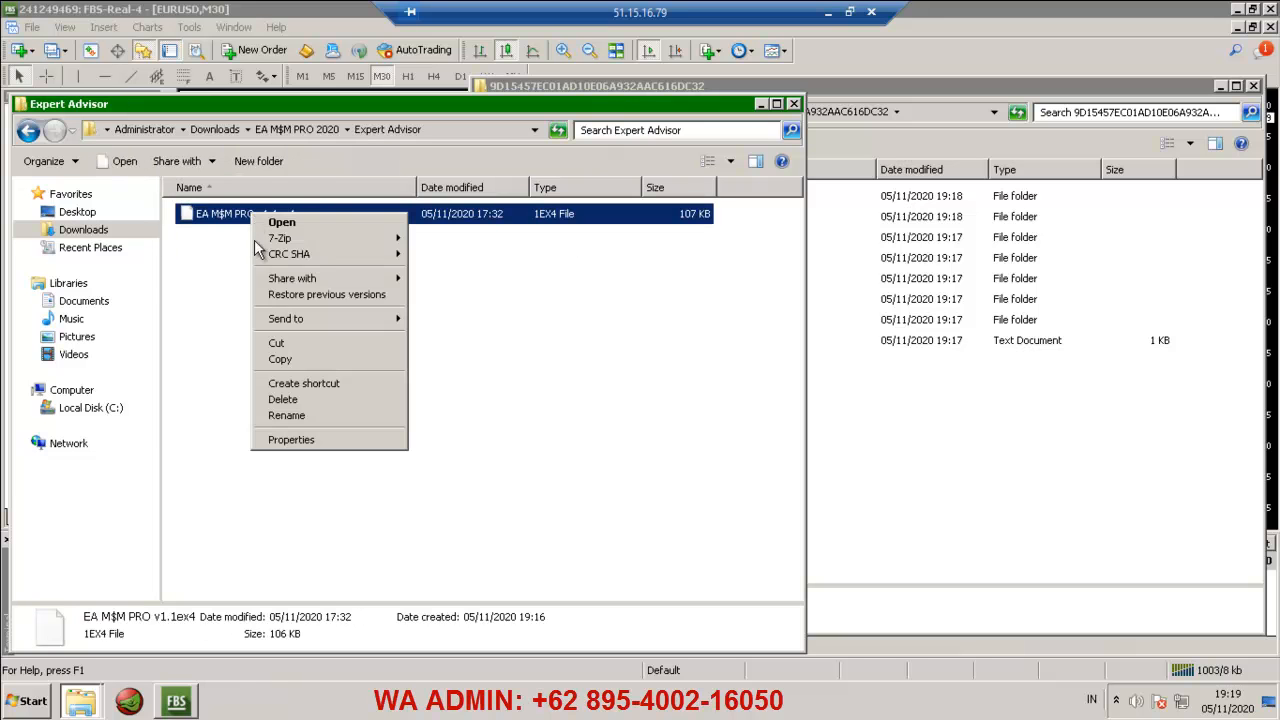
click(281, 360)
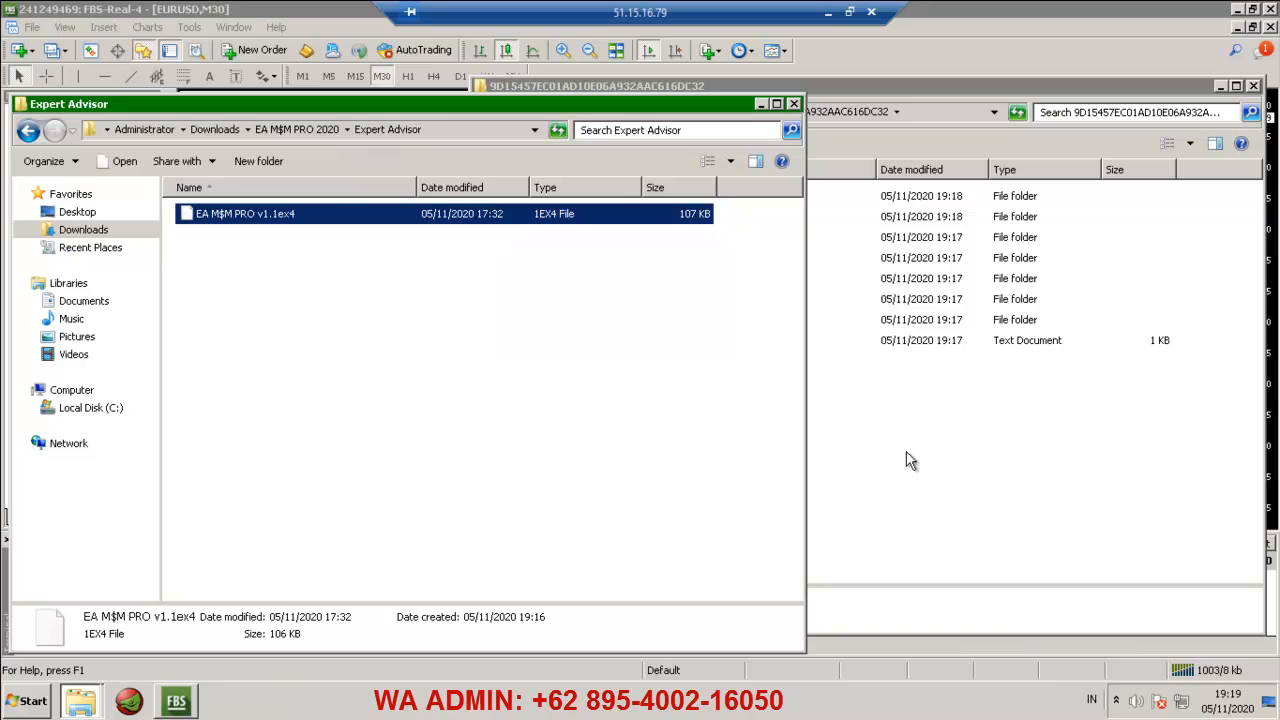
Paste the EA into the data folder's MQL4\Experts, then open MQL4\Presets.
click(910, 462)
double_click(670, 259)
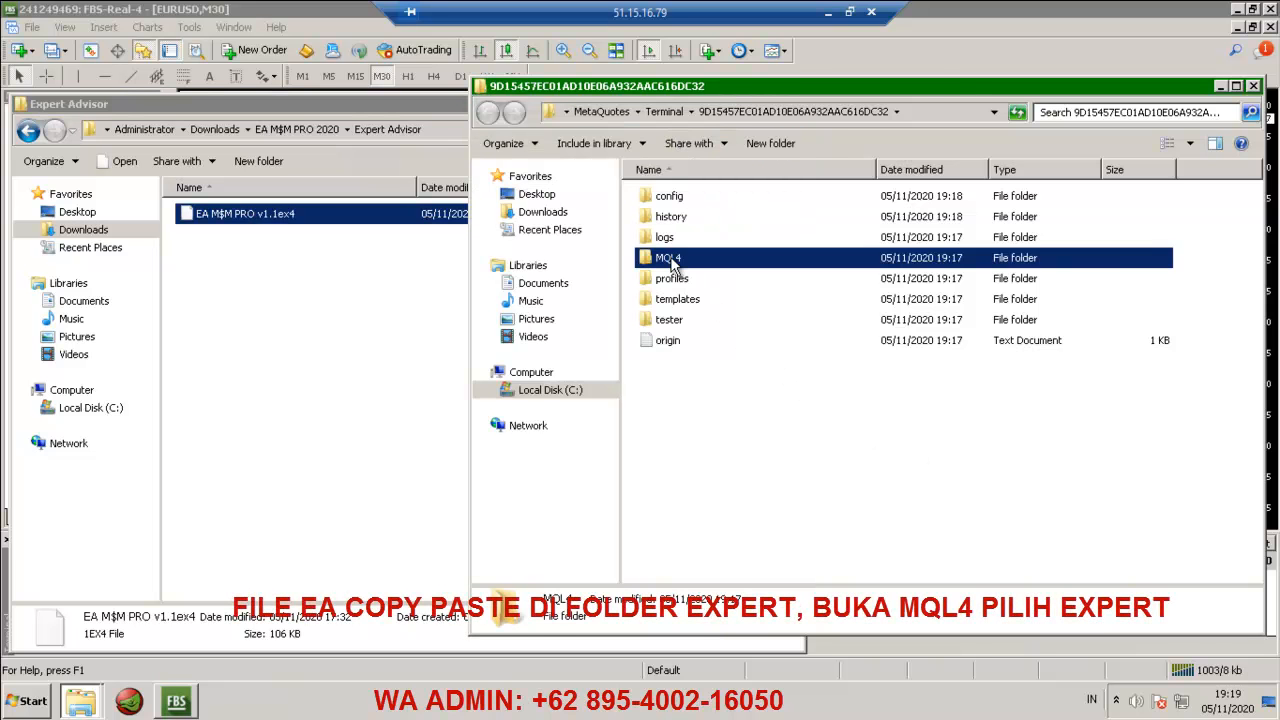
double_click(672, 197)
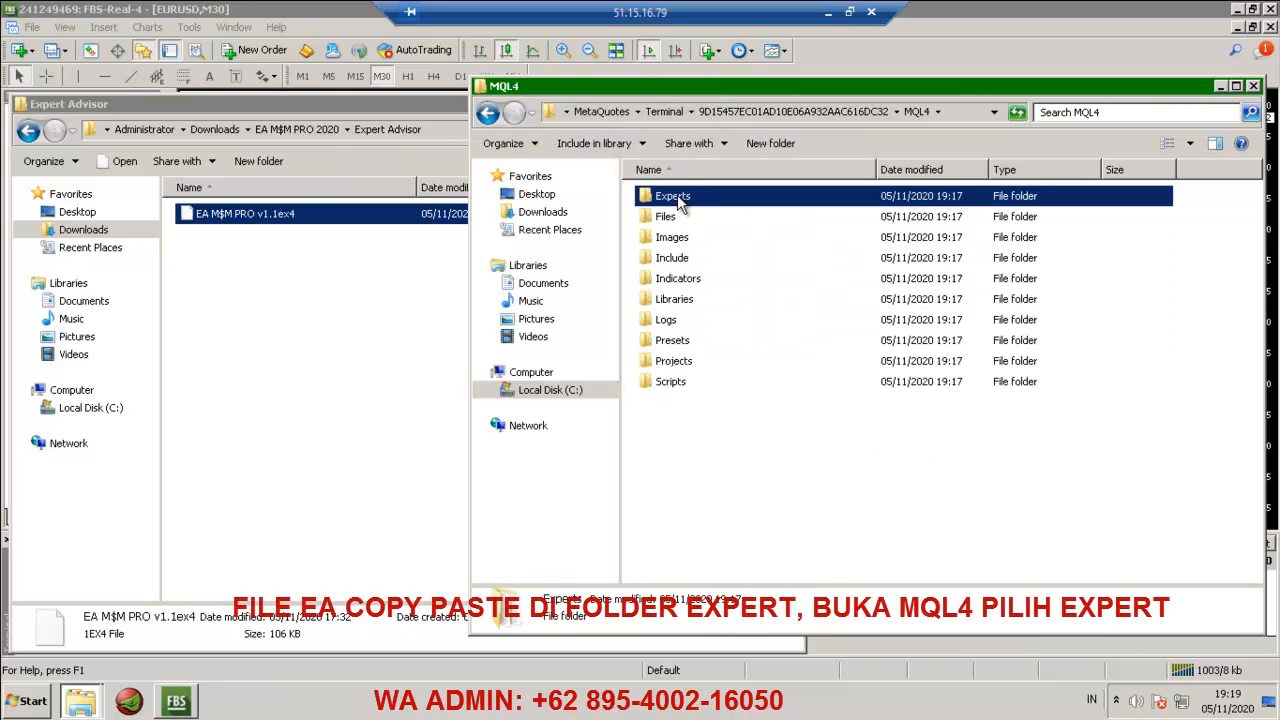
right_click(687, 296)
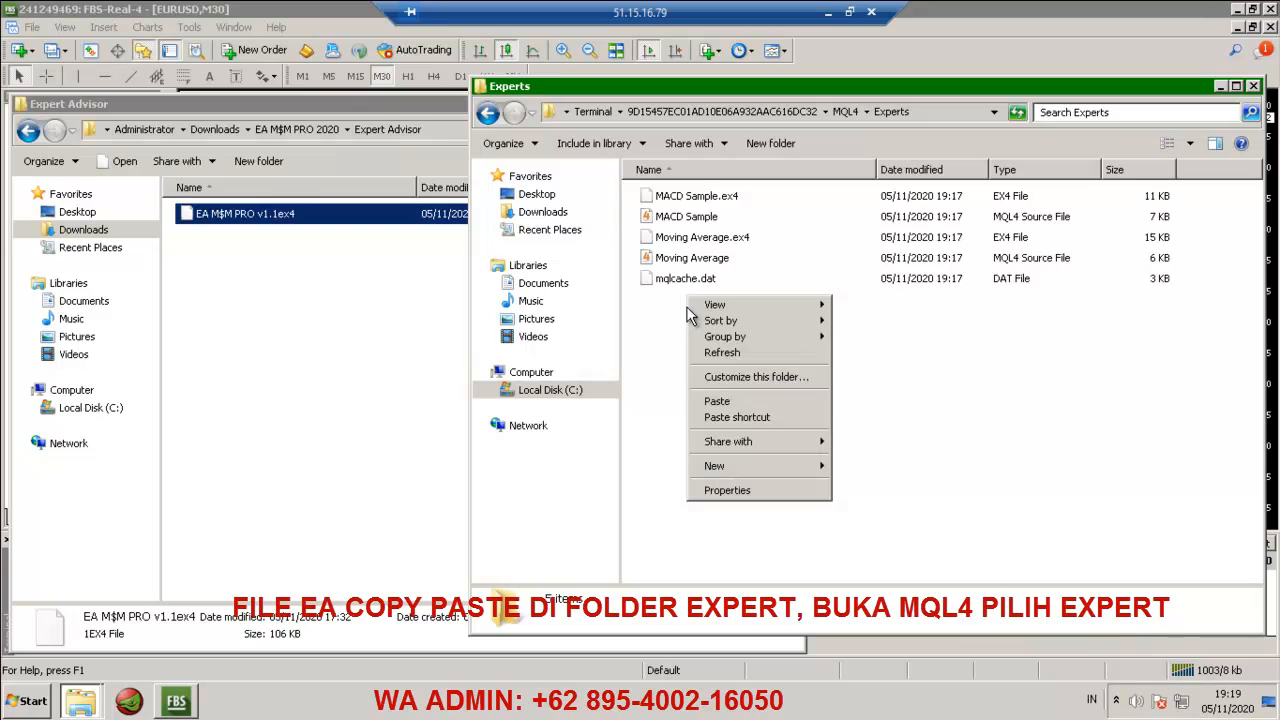
click(708, 401)
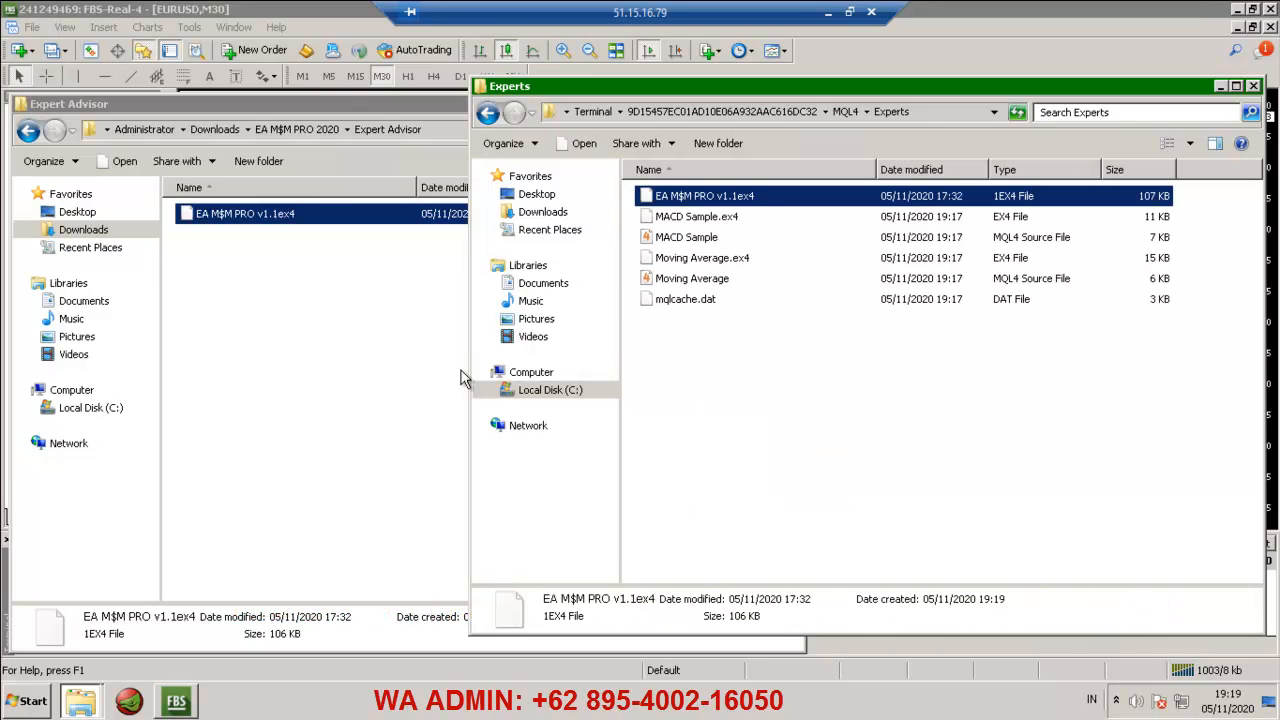
click(488, 113)
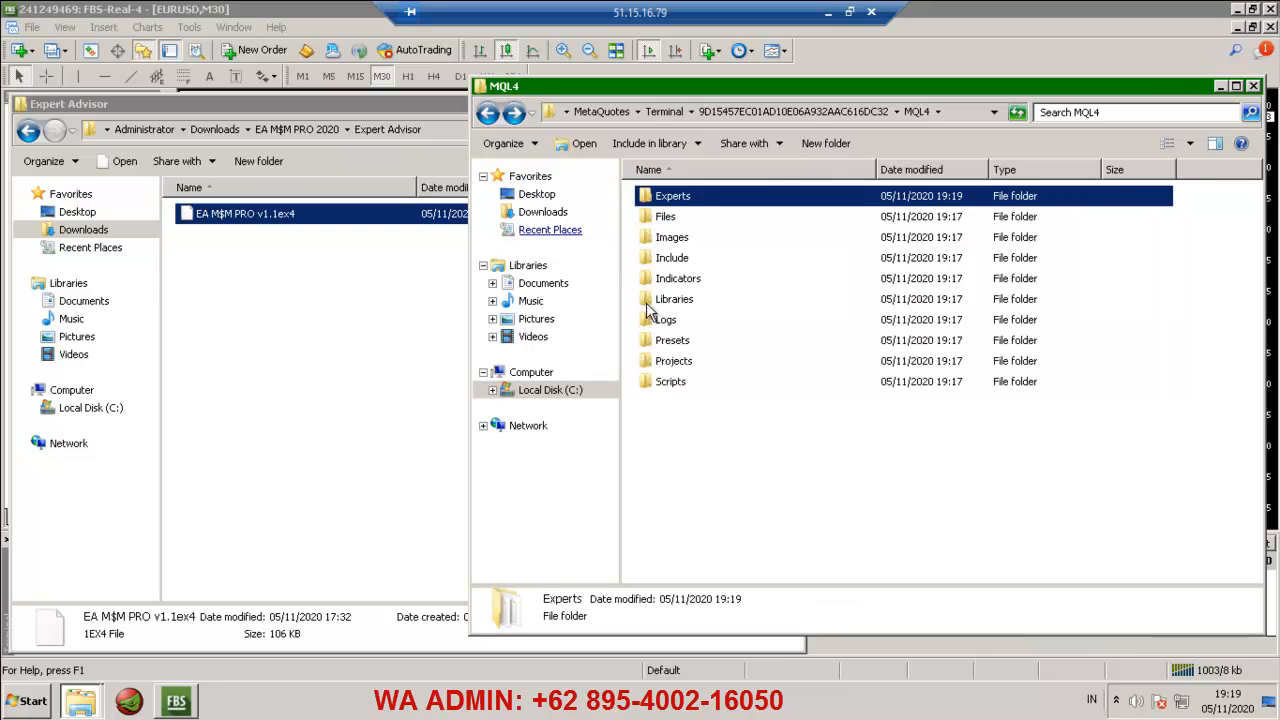
double_click(672, 342)
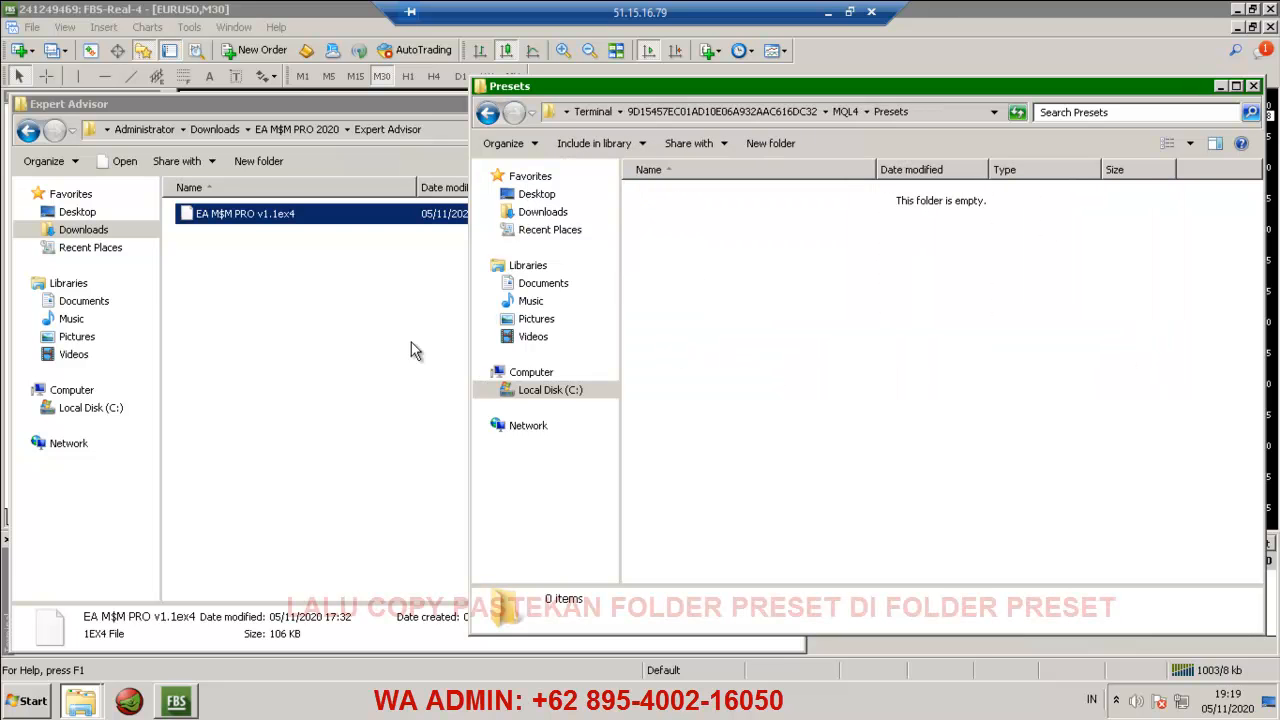
Copy both Preset folders from the EA M$M PRO 2020 folder.
click(314, 320)
click(28, 130)
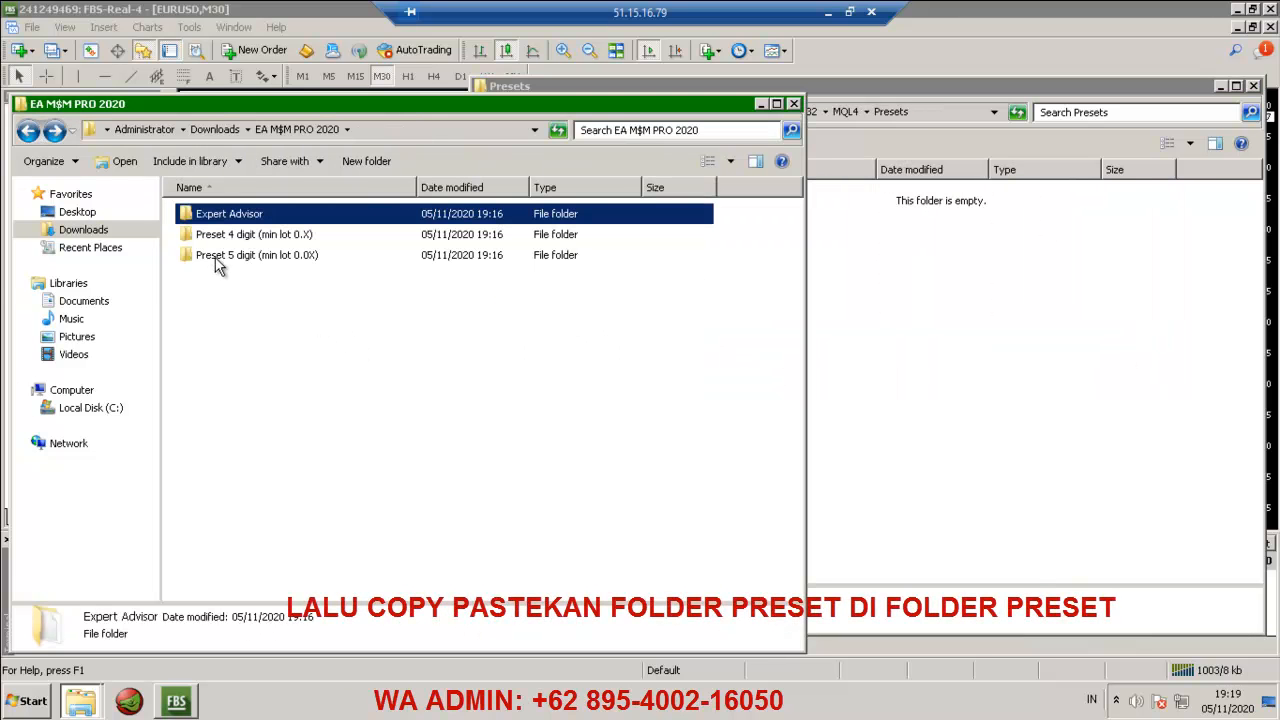
click(232, 299)
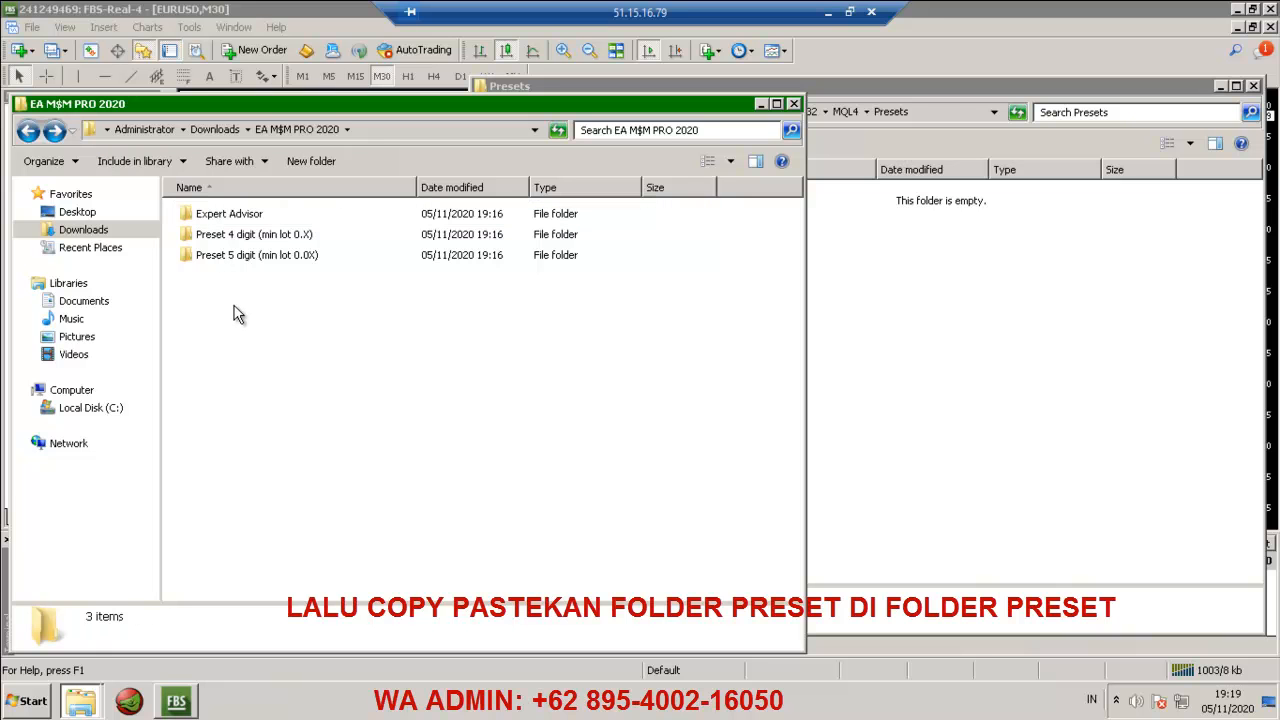
drag(240, 311, 240, 240)
right_click(240, 240)
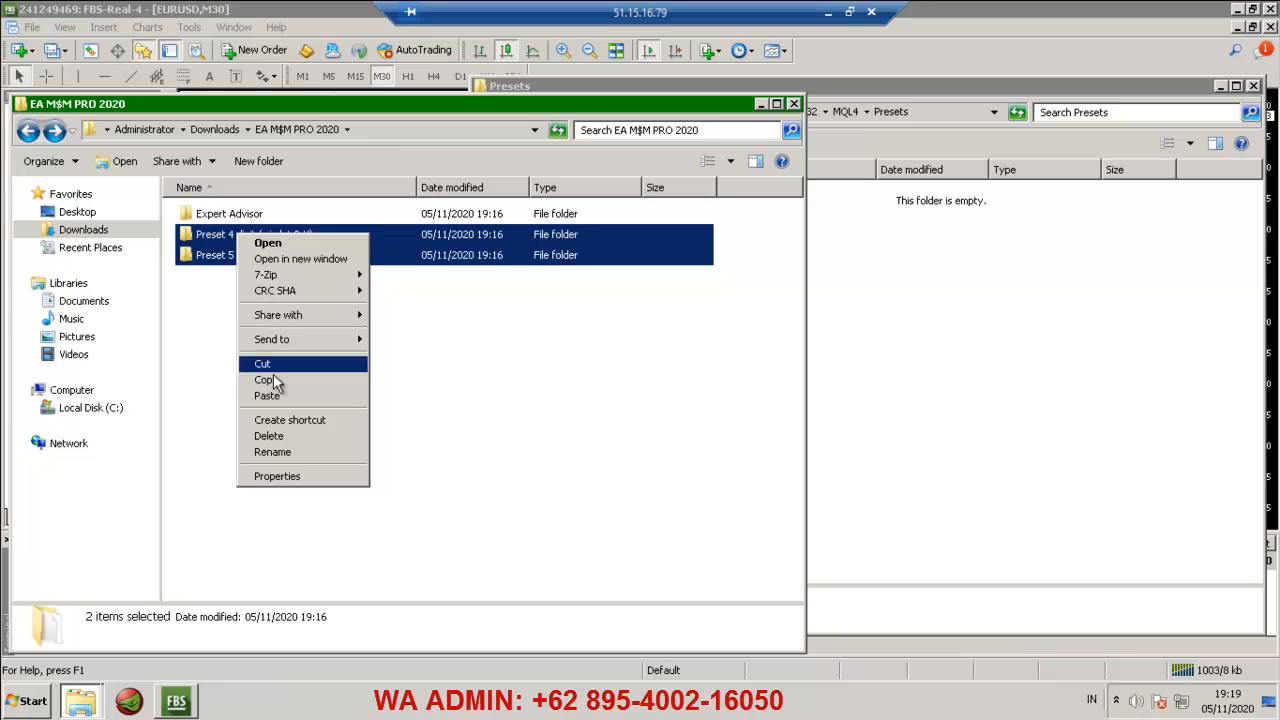
click(324, 382)
Paste the Preset folders into MQL4\Presets and close the EA M$M PRO 2020 window.
click(886, 417)
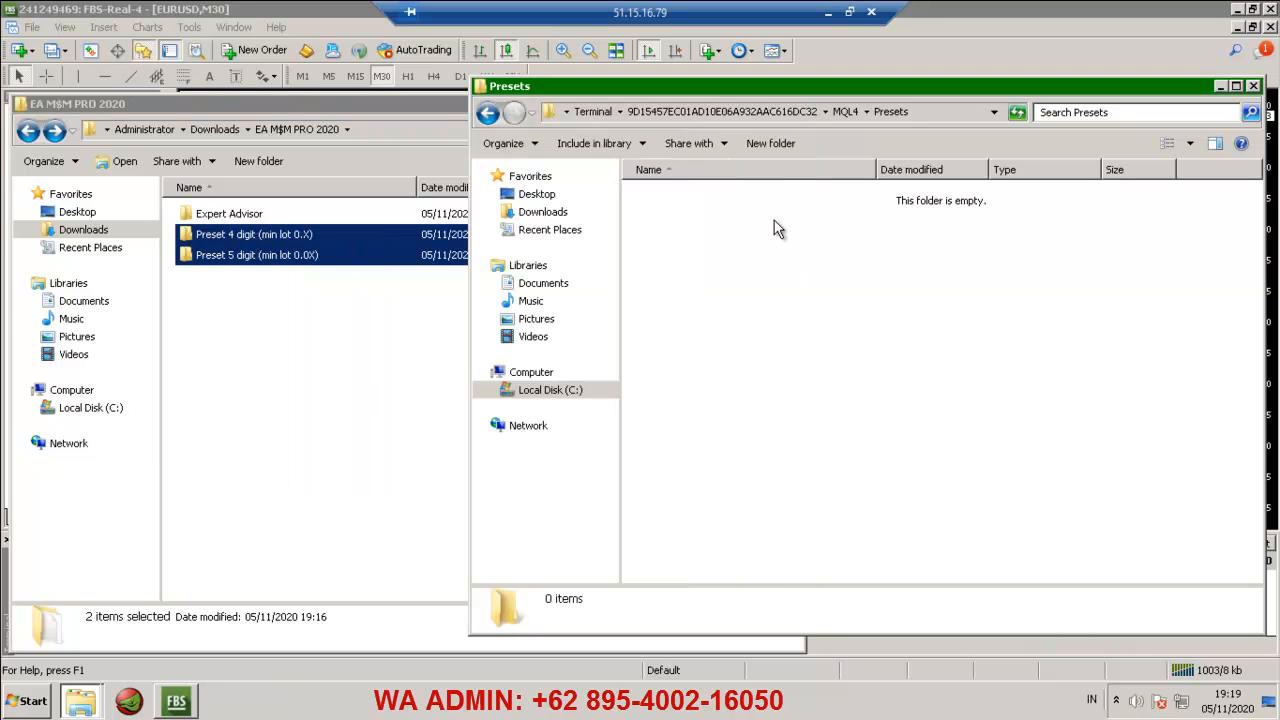
right_click(773, 220)
click(798, 327)
click(296, 348)
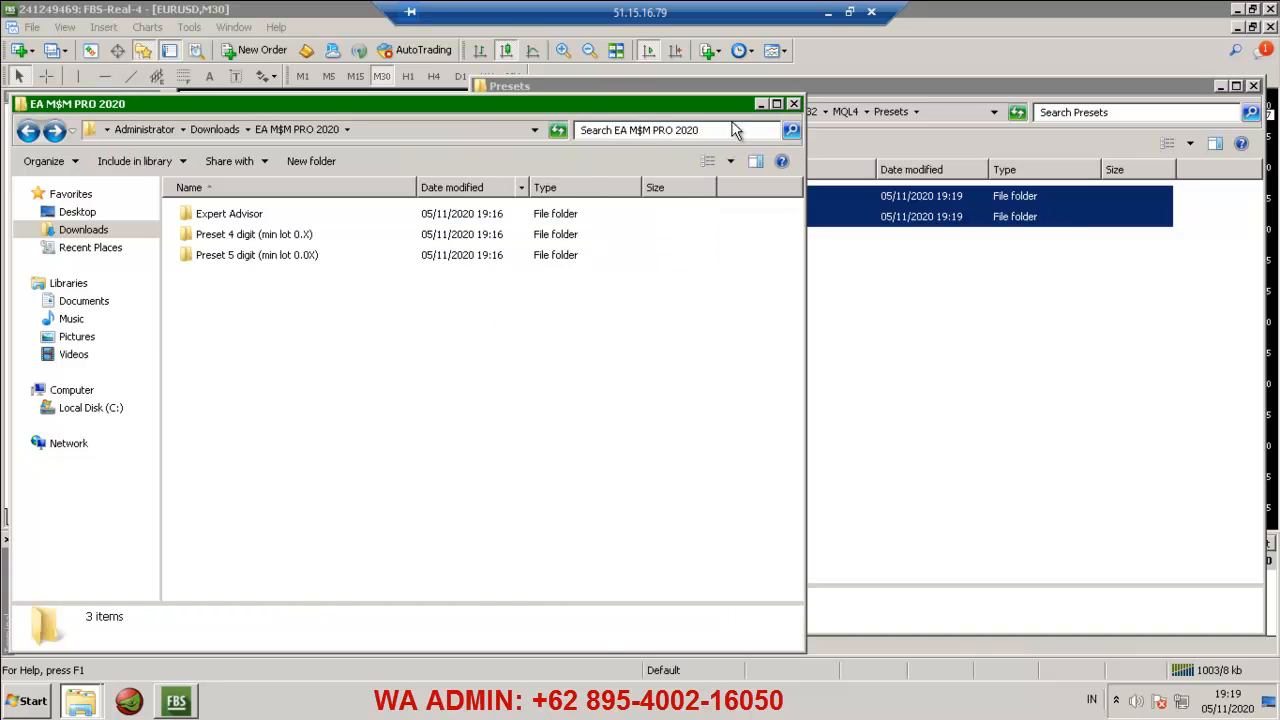
click(794, 104)
Close the Presets window, restart FBS Trader 4, and show the Trade panel.
click(1253, 86)
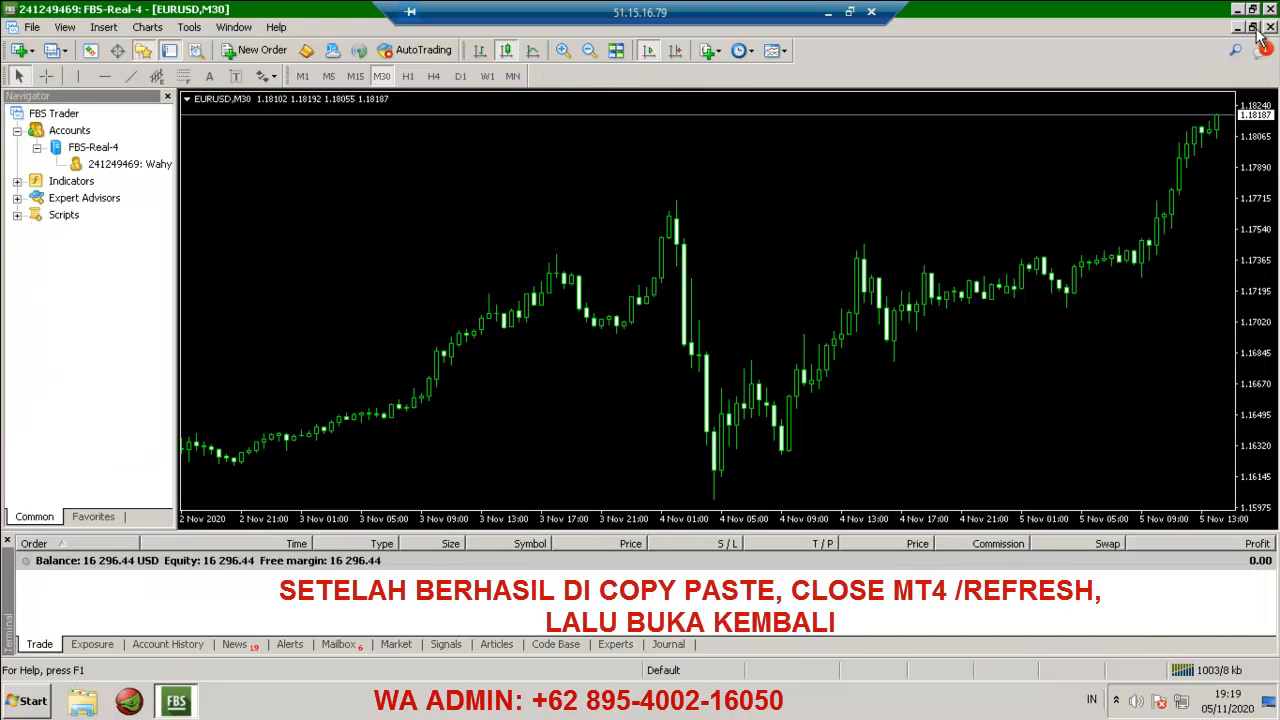
click(1268, 10)
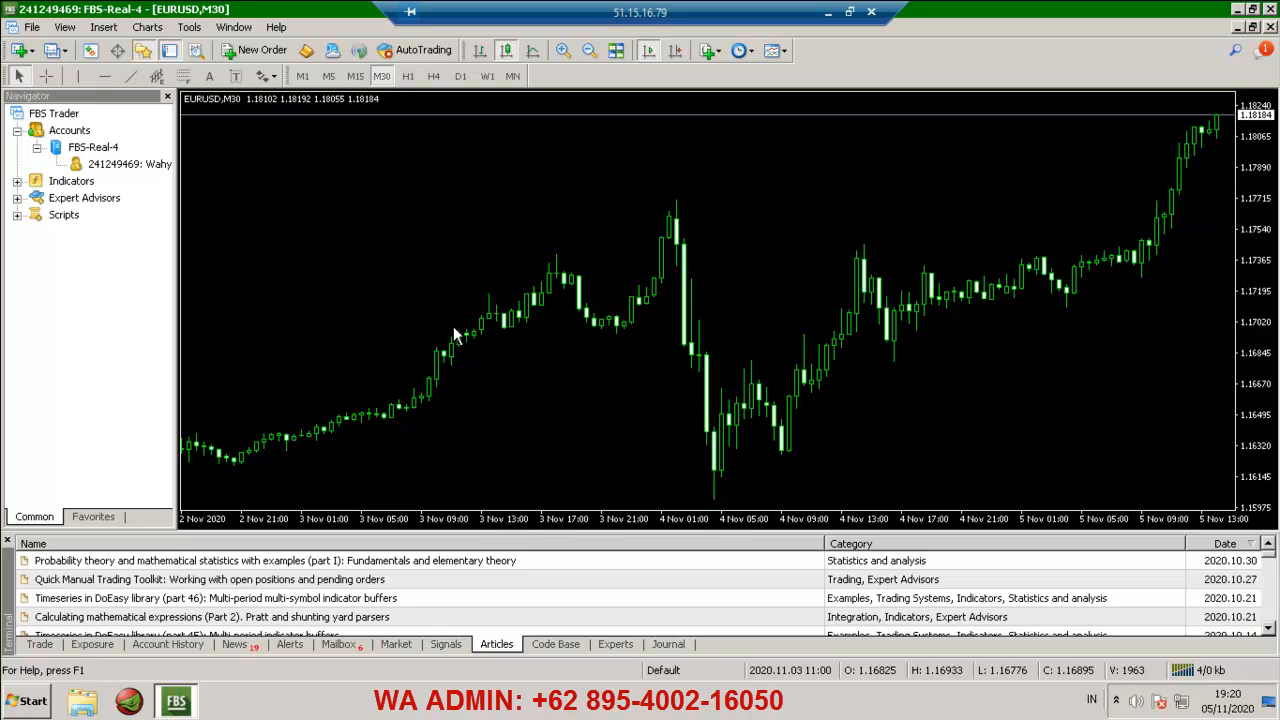
click(41, 645)
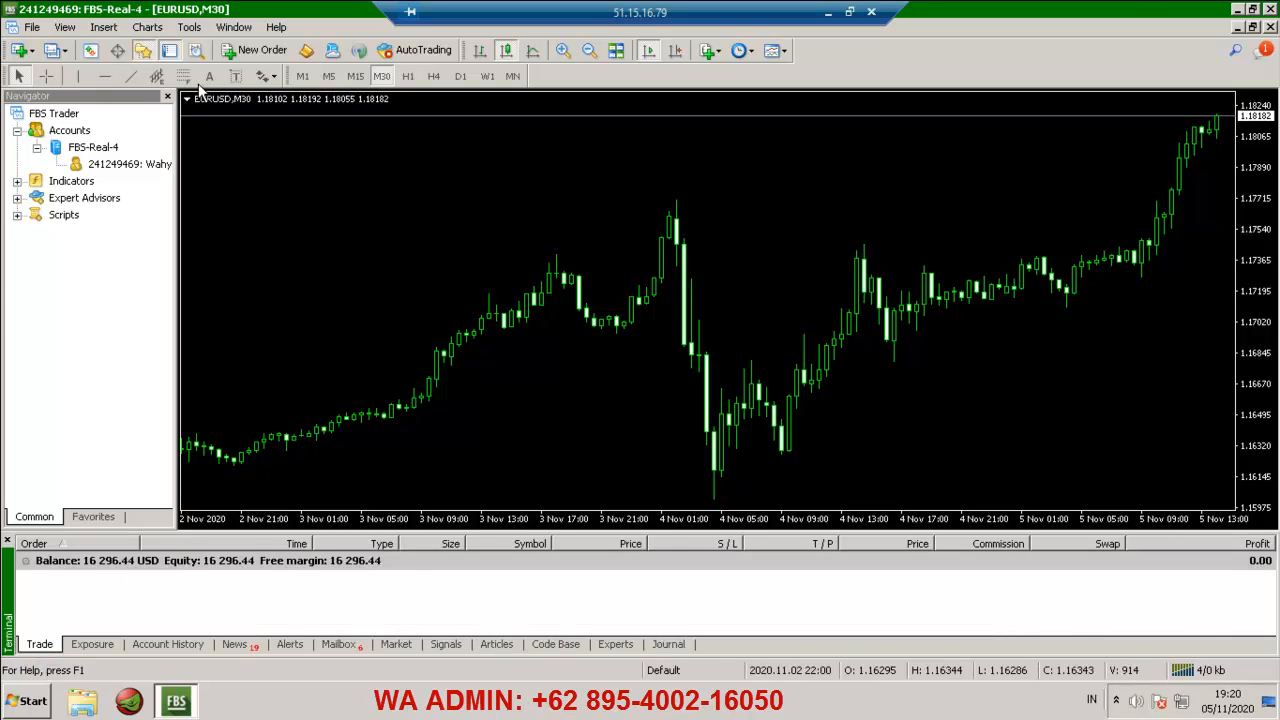
In Options > Expert Advisors, enable Allow automated trading and Allow DLL imports.
click(189, 27)
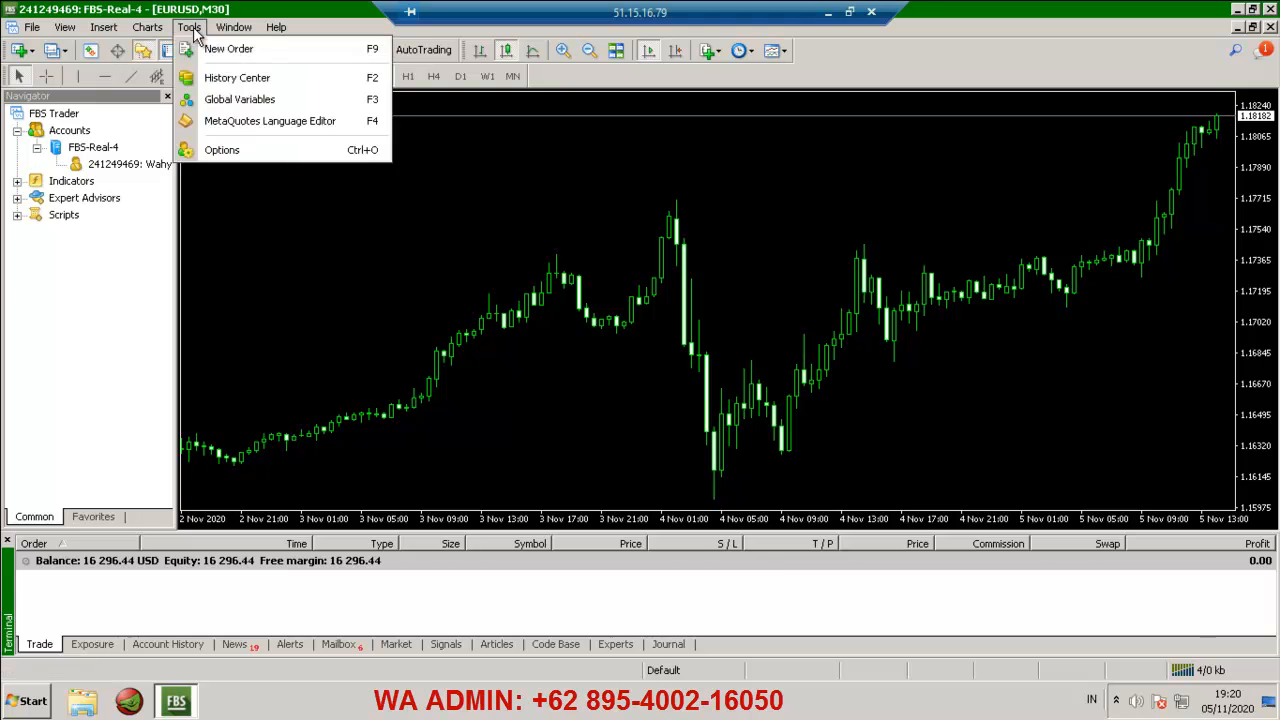
click(232, 148)
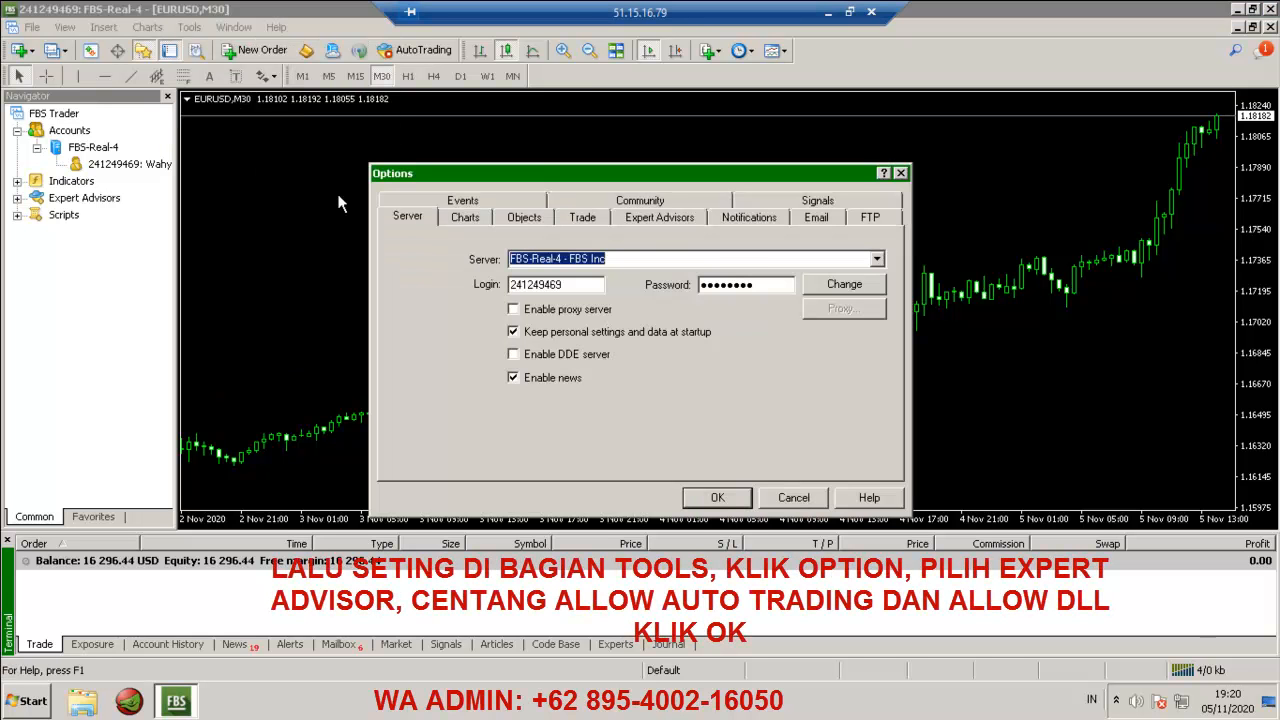
click(657, 220)
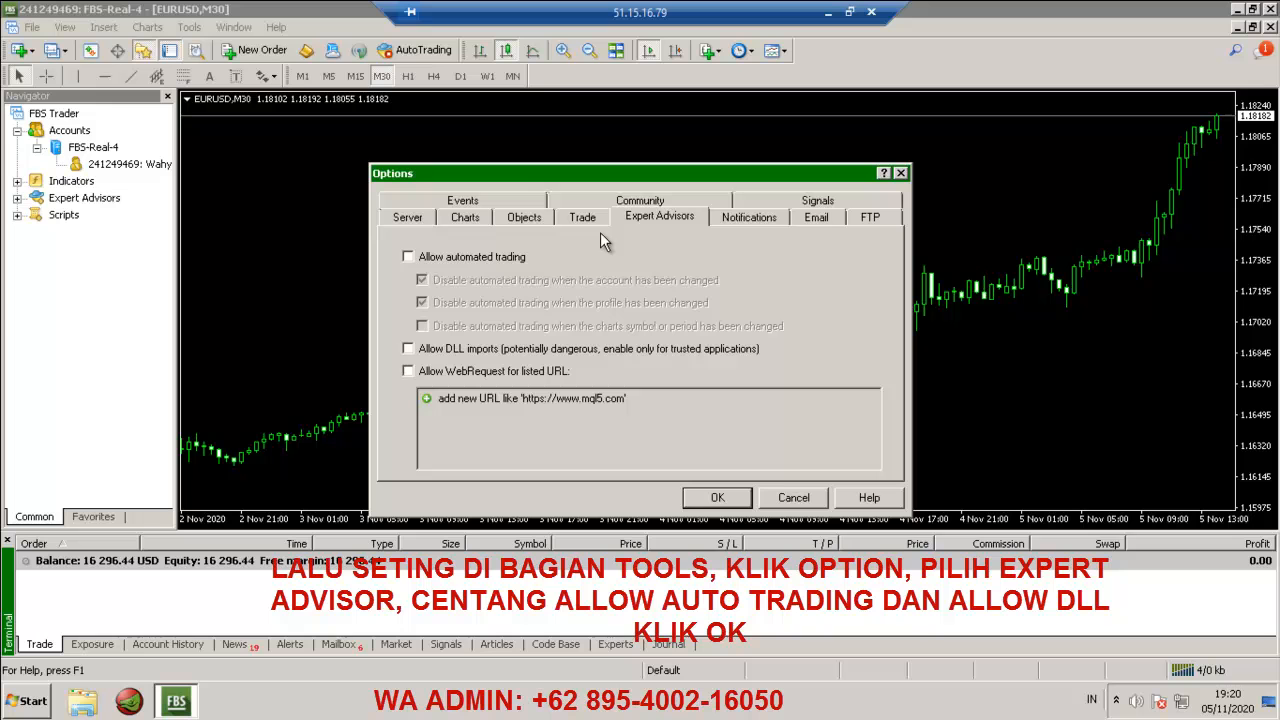
click(408, 256)
click(409, 348)
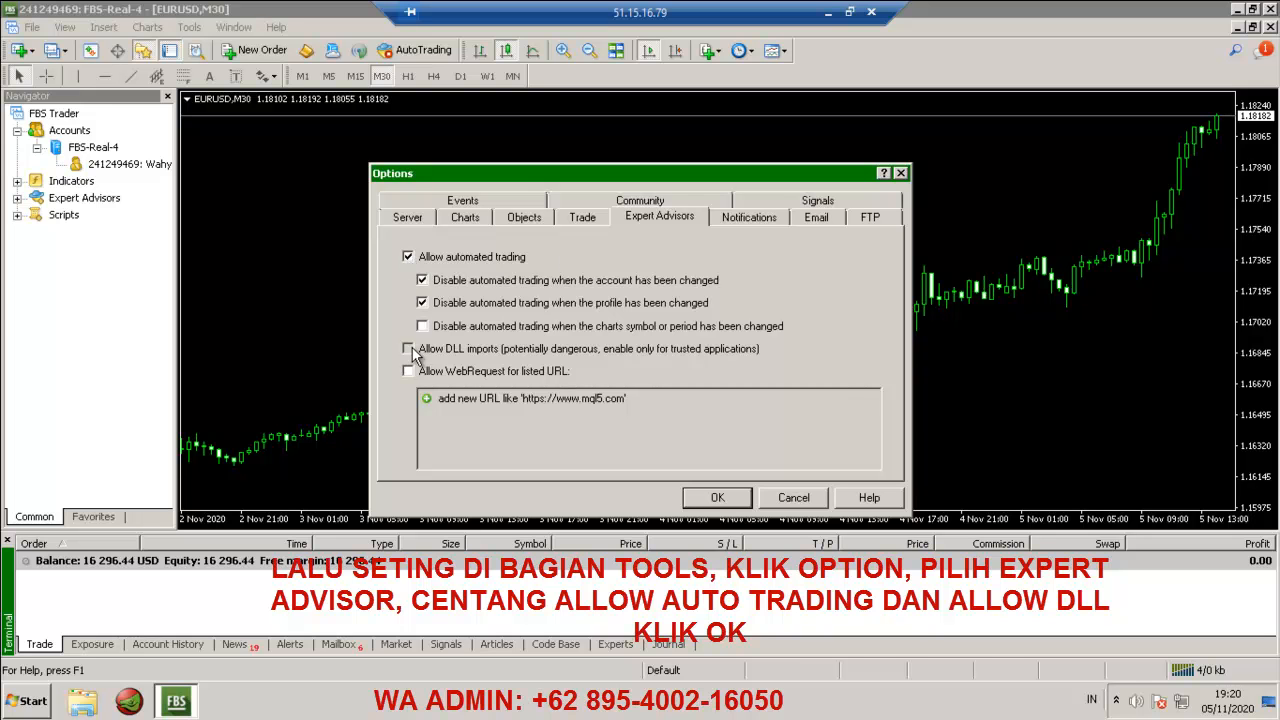
click(714, 498)
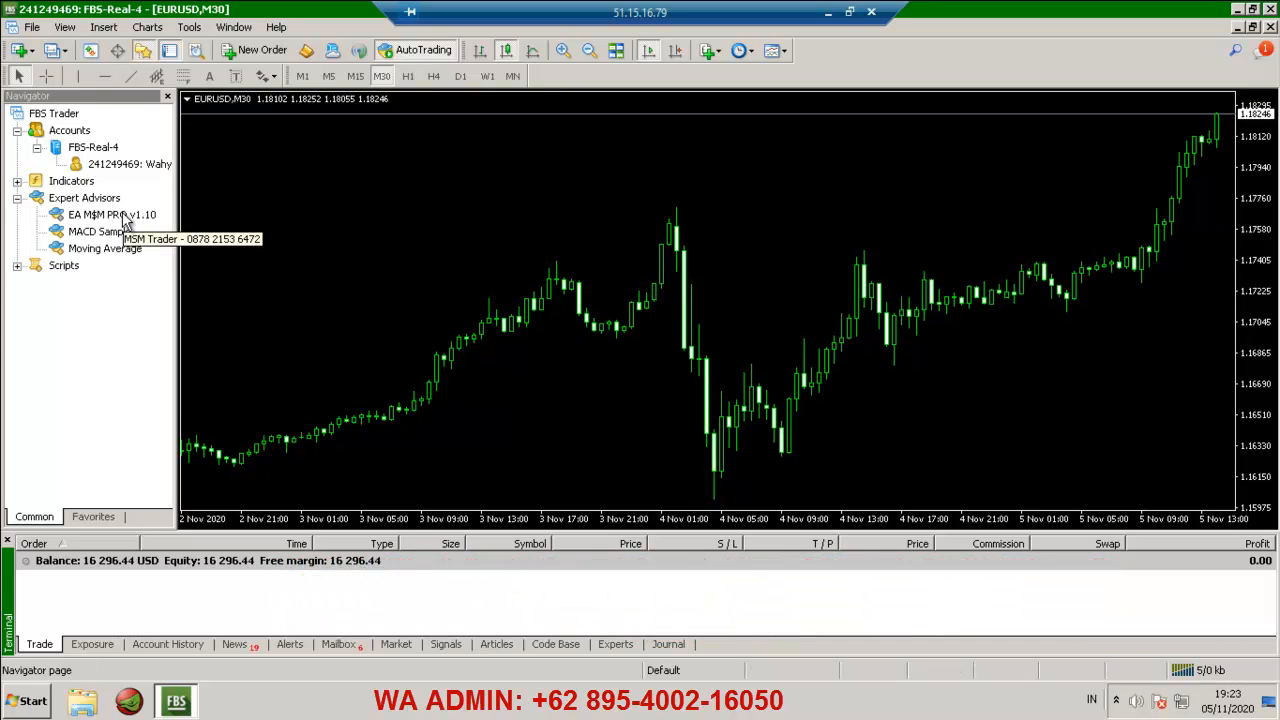
Attach EA M$M PRO v1.10 and load the Preset 5 digit 'Low Risk (lot 0.0X).set' inputs.
double_click(112, 215)
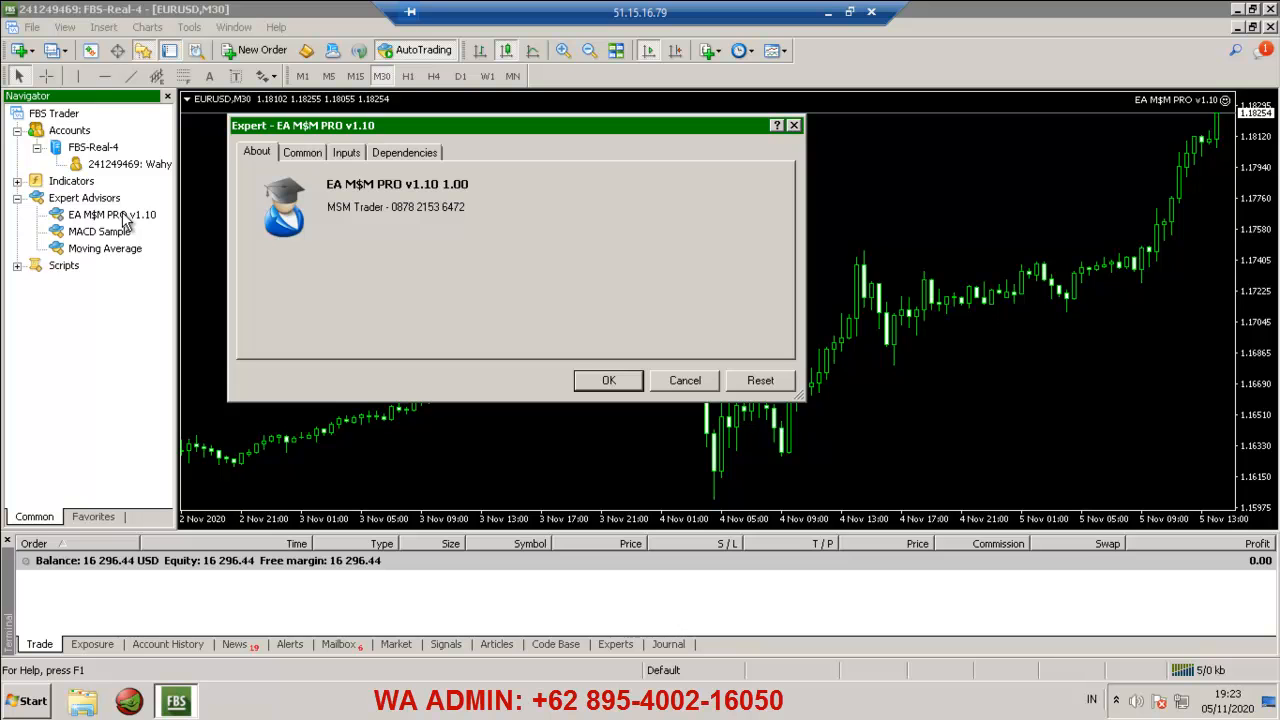
click(301, 153)
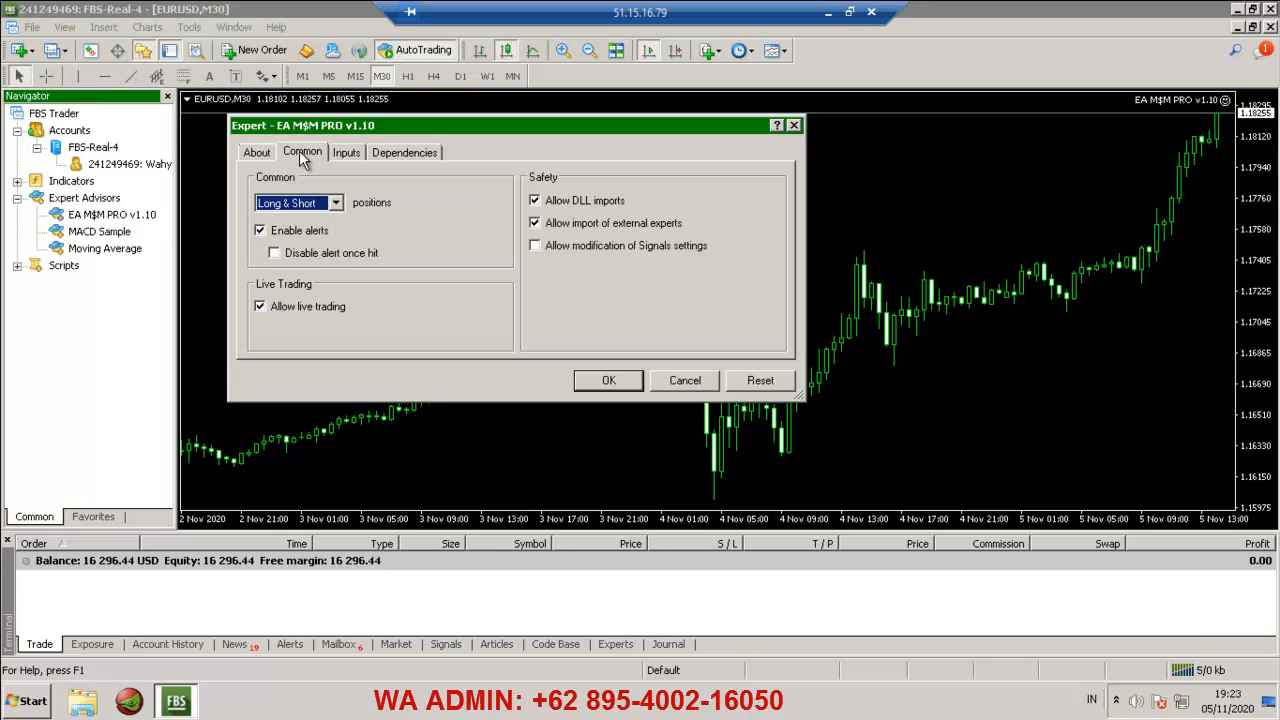
click(340, 152)
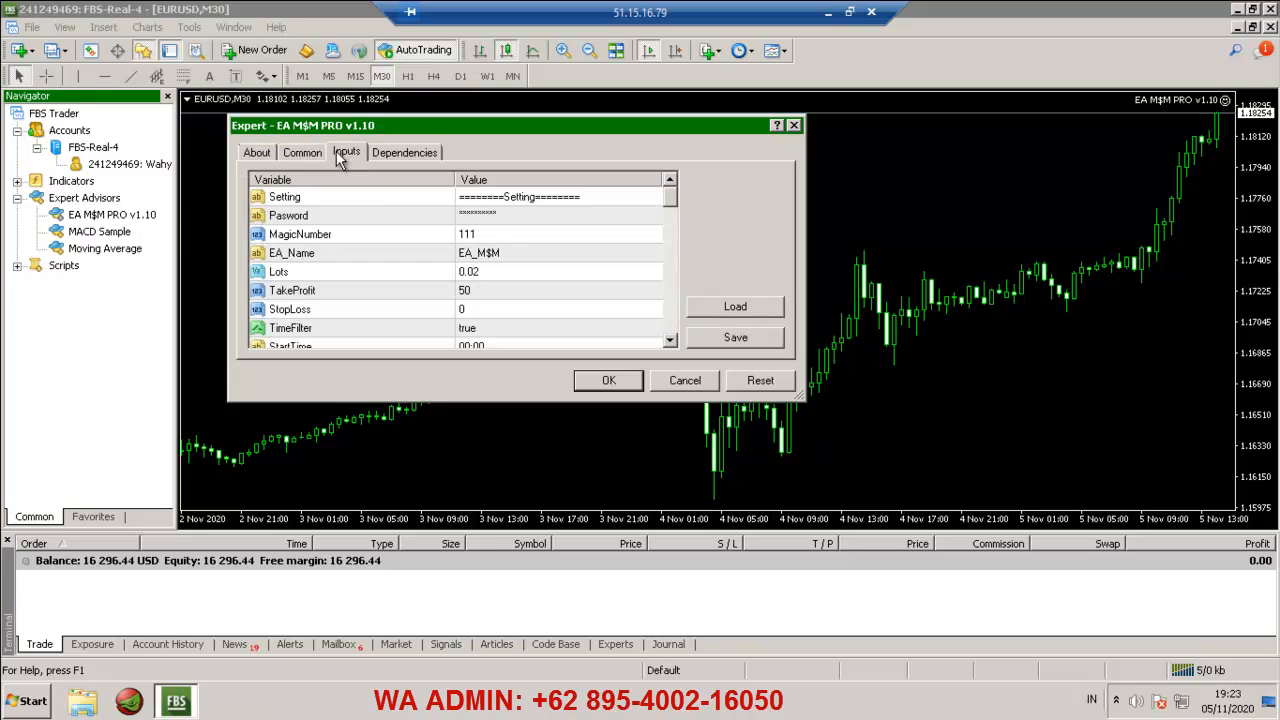
click(699, 314)
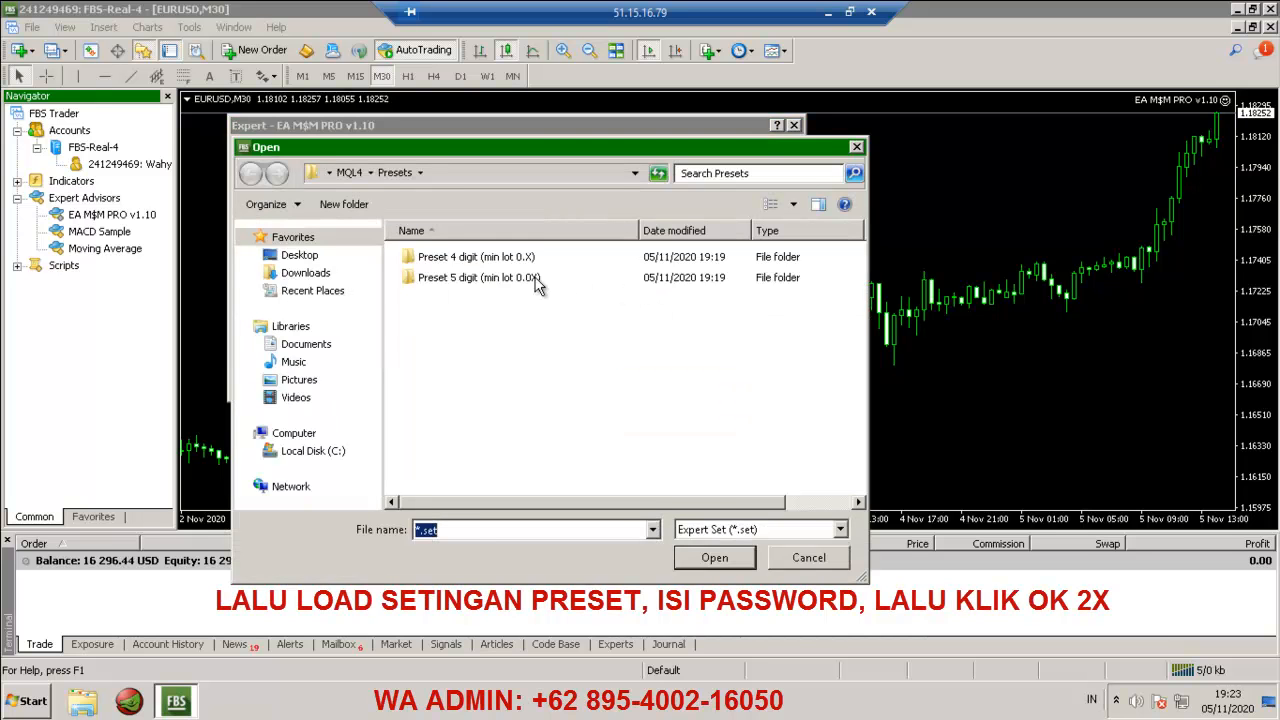
click(524, 284)
double_click(524, 284)
click(495, 260)
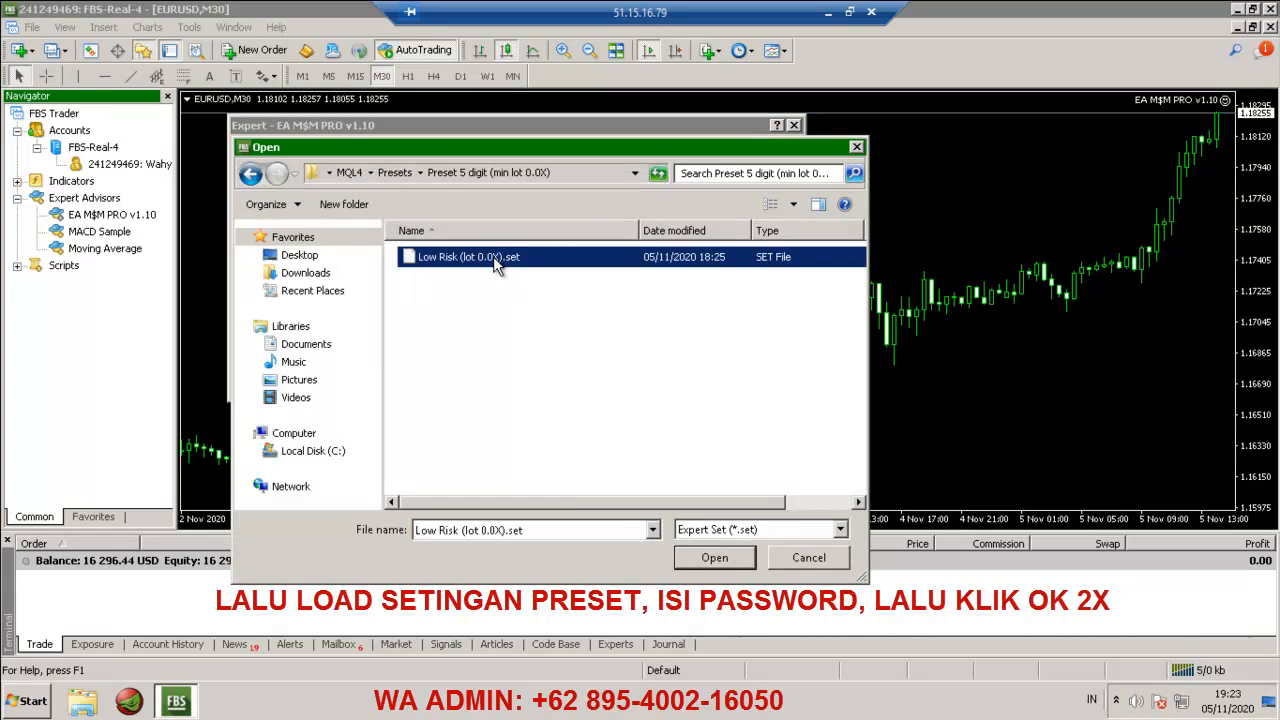
click(698, 557)
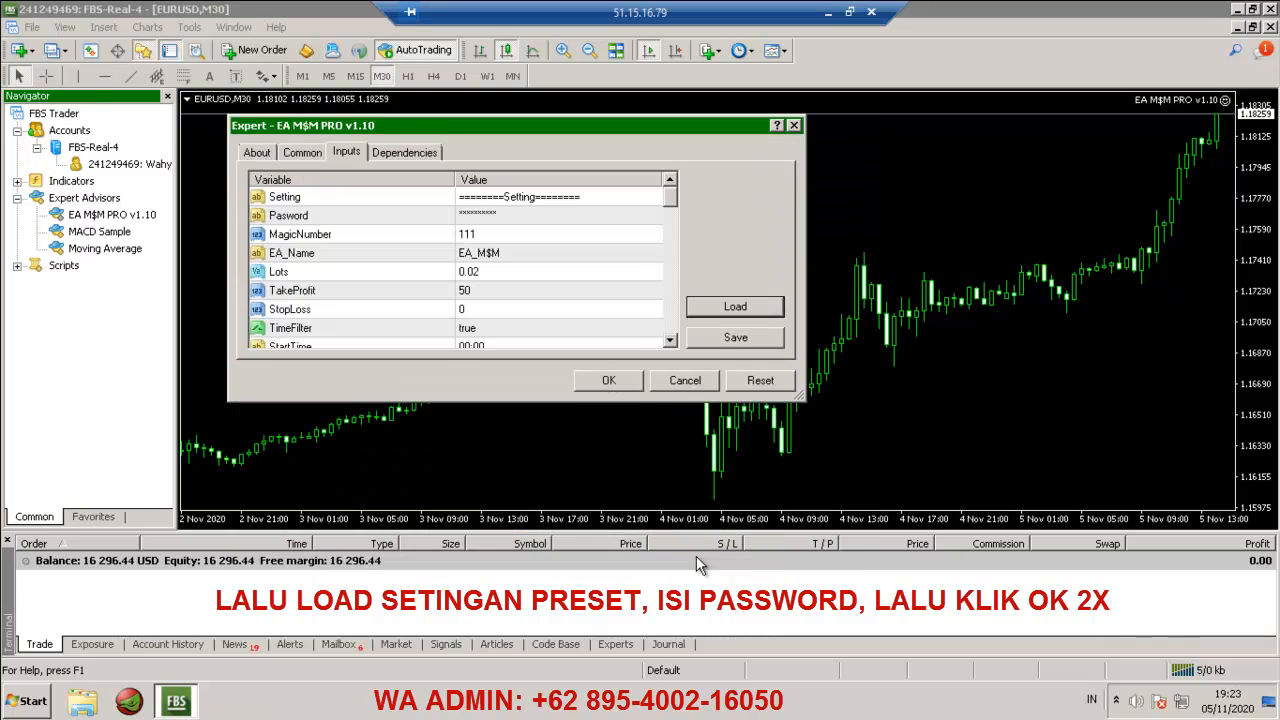
Enter the EA's password value and apply the settings to the EURUSD M30 chart.
mouse_move(670, 210)
mouse_down()
mouse_move(673, 300)
mouse_move(670, 190)
mouse_up()
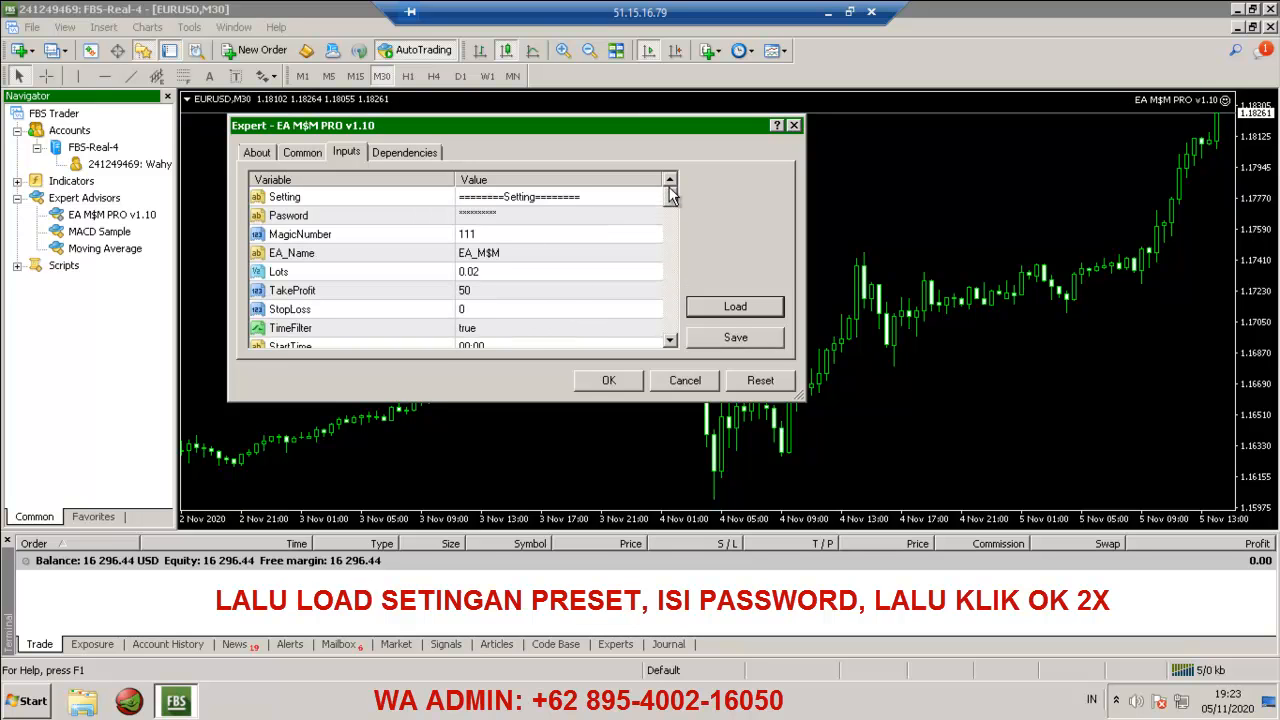
double_click(500, 214)
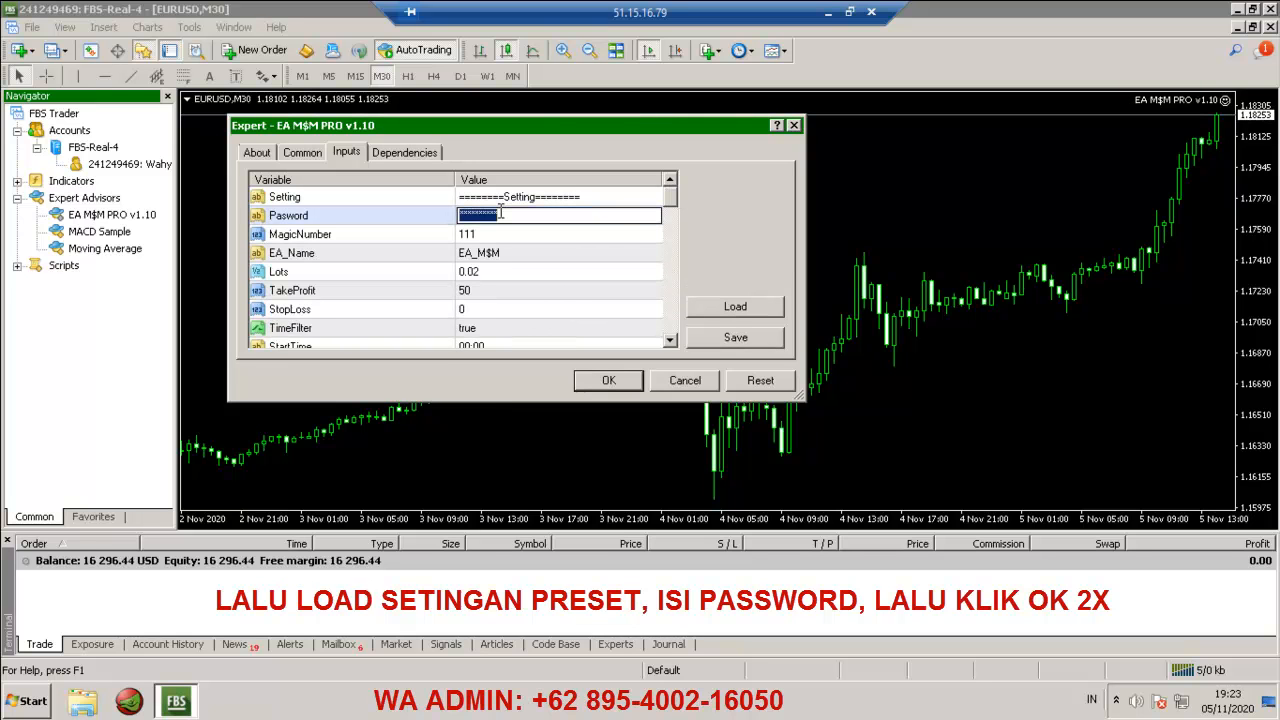
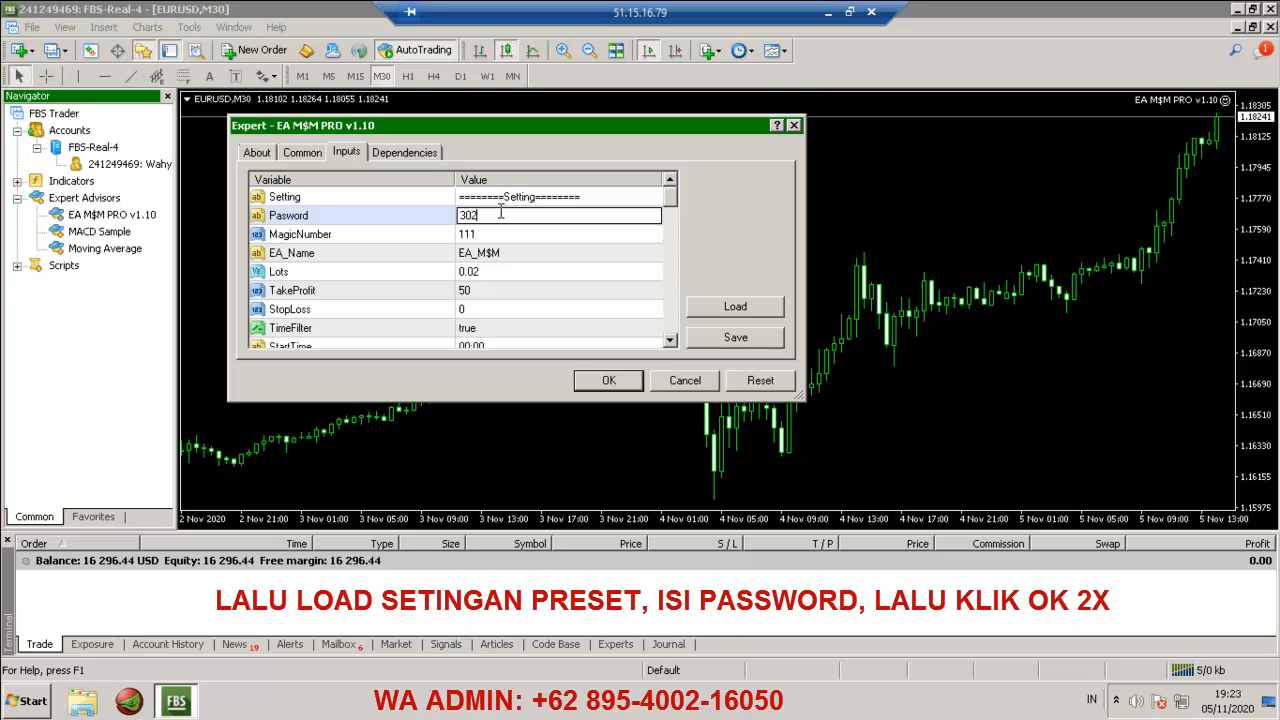
click(600, 379)
click(606, 378)
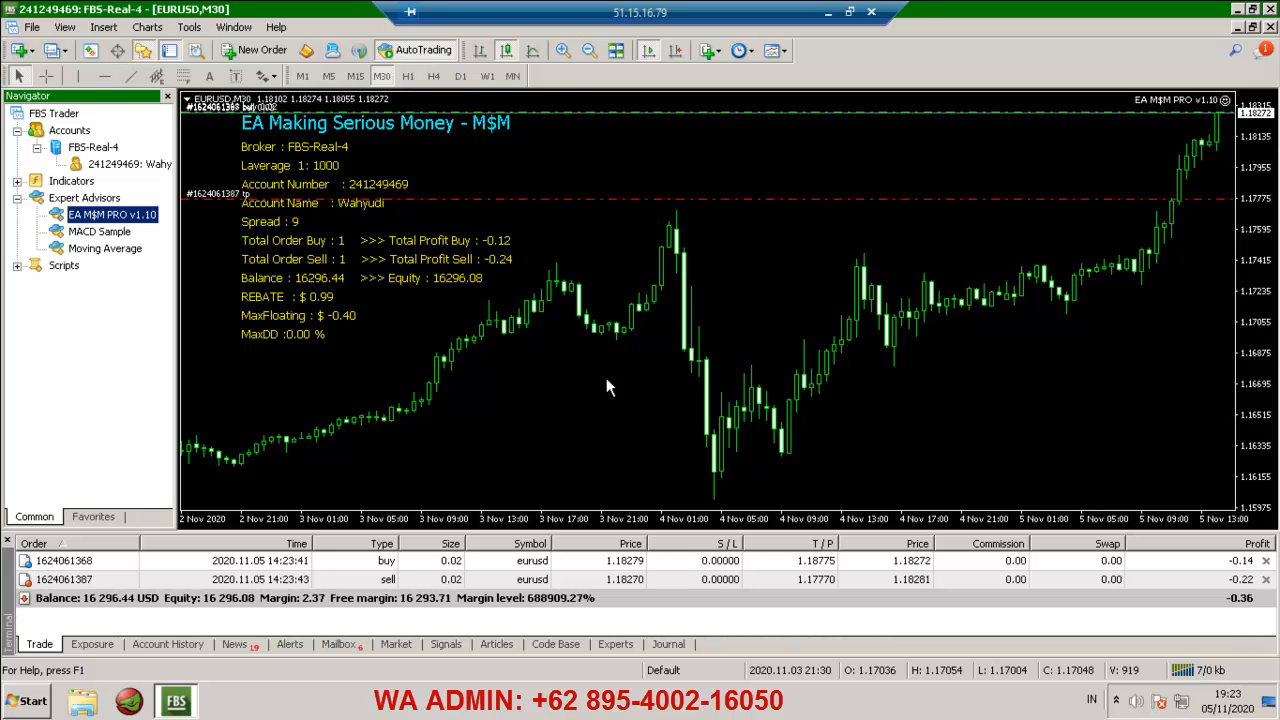
Compress the EURUSD price scale to fit the order lines, then restore the Remote Desktop window from full screen.
drag(1255, 180, 1263, 418)
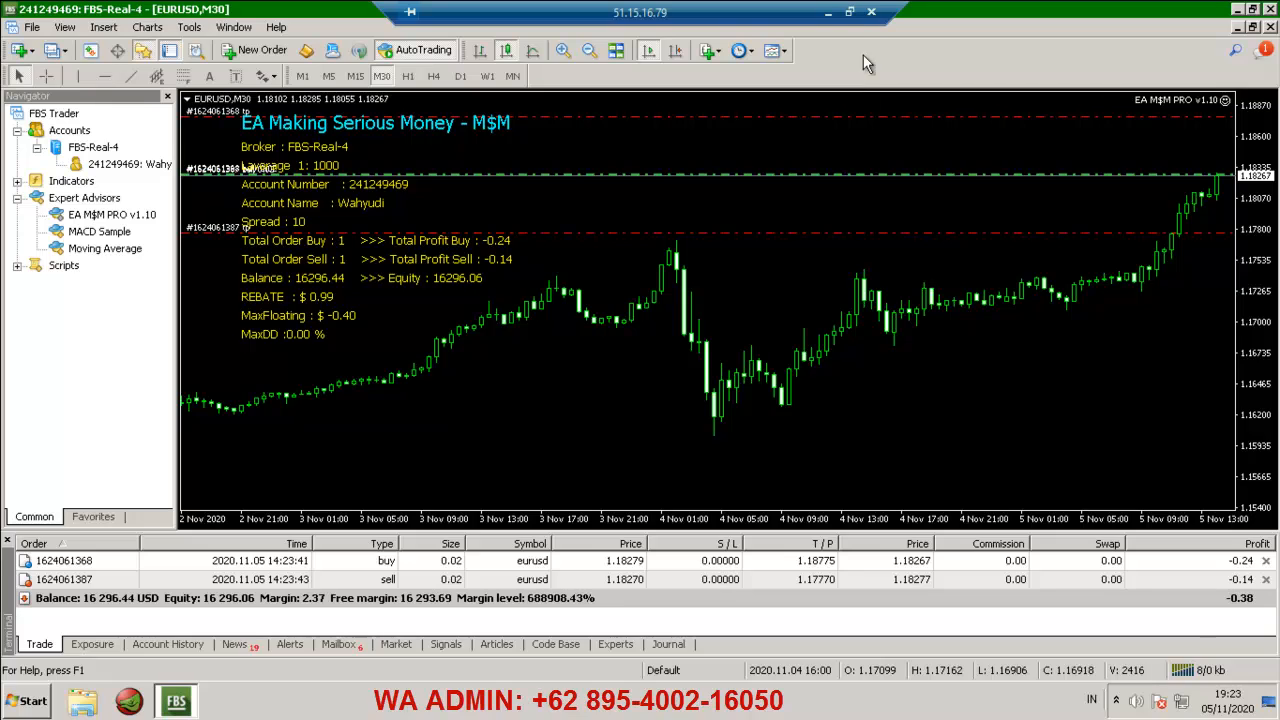
click(849, 12)
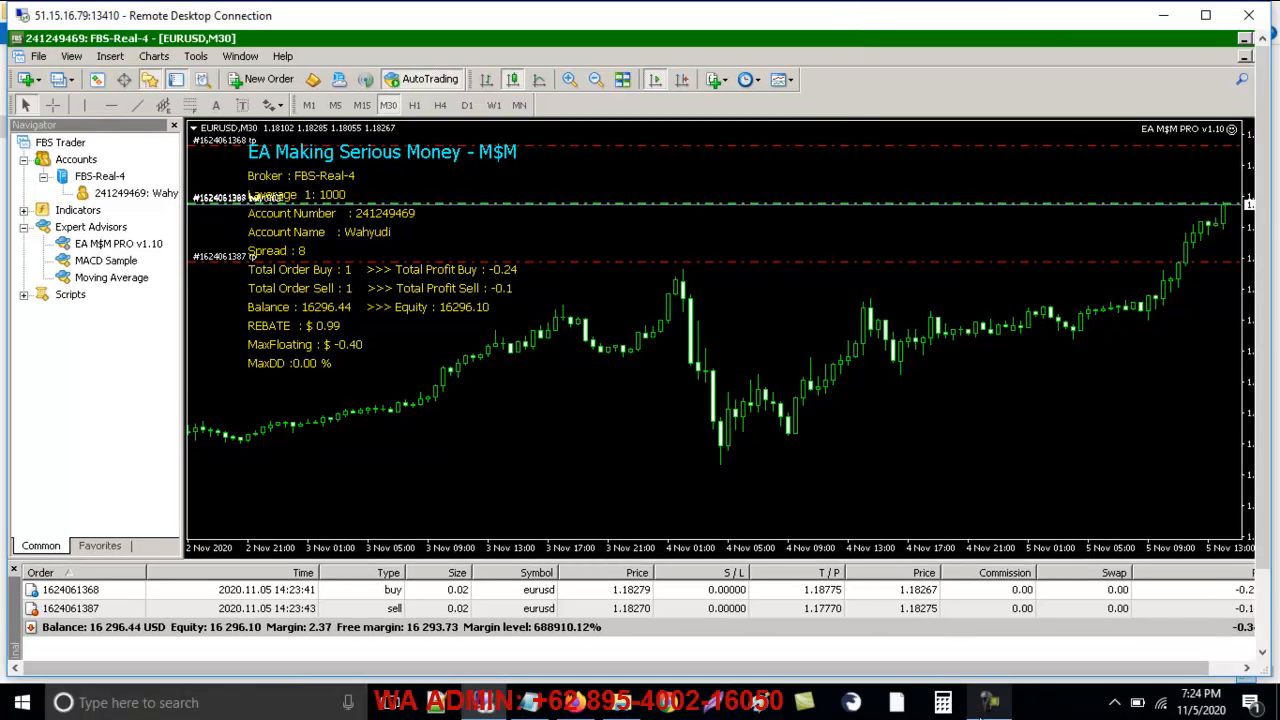